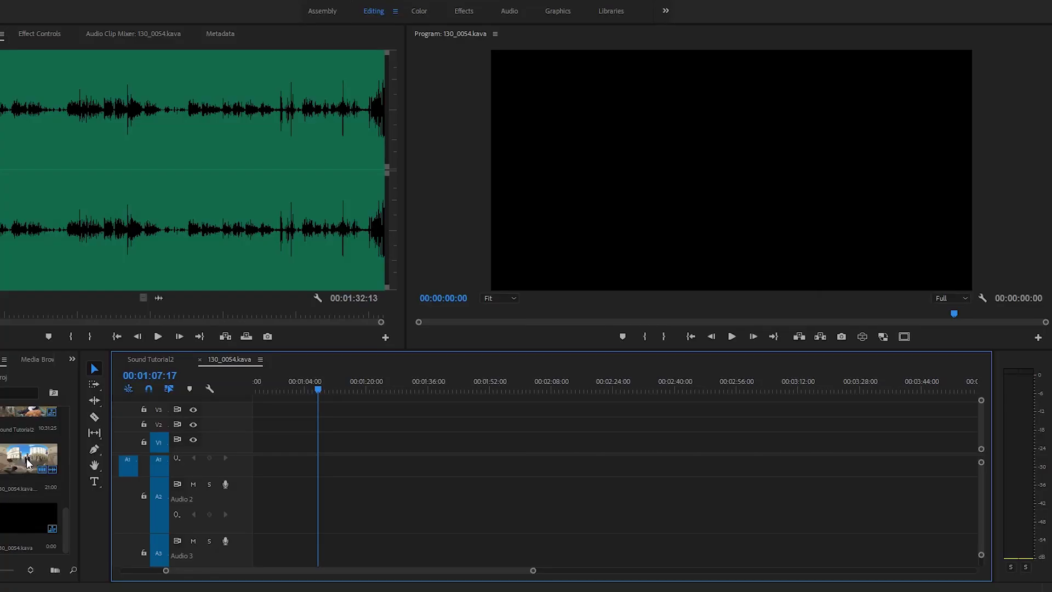
# Place the 130_0054.kava.mp4 clip on V1 and the external recording on Audio 2, and shift both further along the timeline, out of sync.
pyautogui.moveTo(27, 463); pyautogui.dragTo(328, 460)
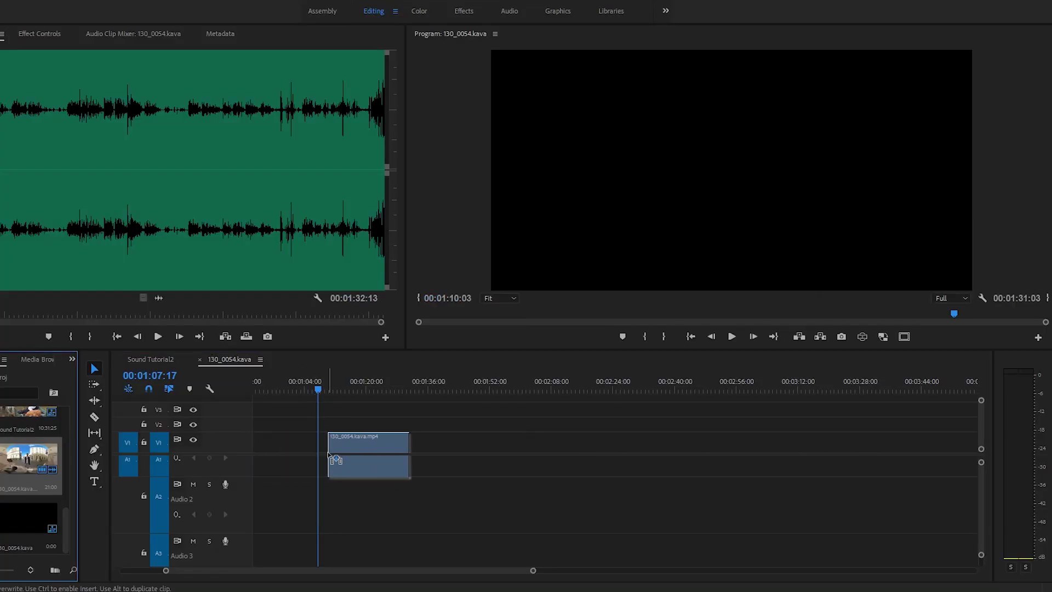
pyautogui.moveTo(158, 297); pyautogui.dragTo(281, 507)
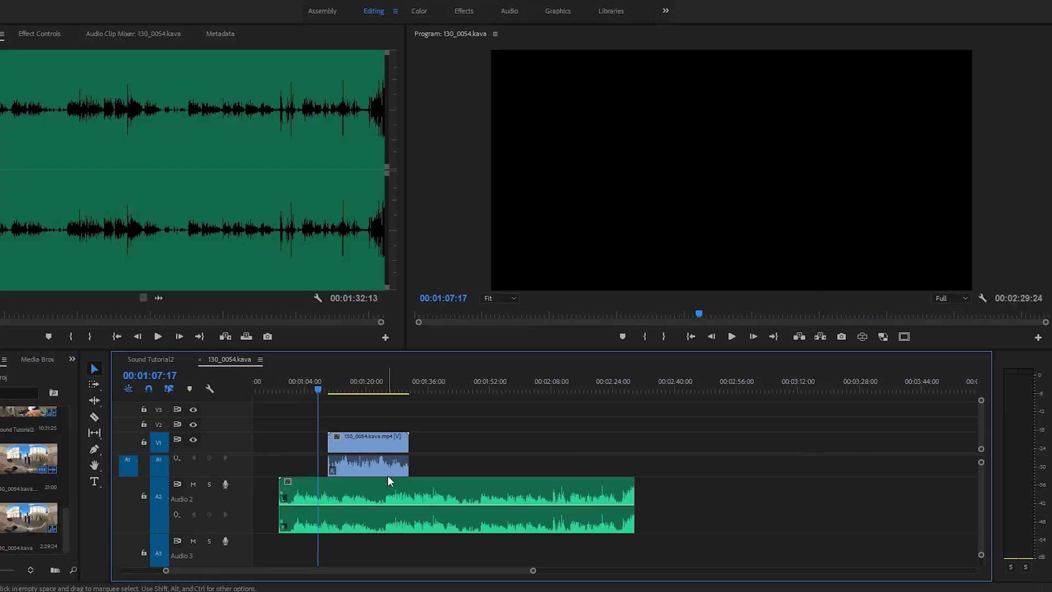
pyautogui.moveTo(381, 430); pyautogui.dragTo(434, 432)
pyautogui.moveTo(483, 510); pyautogui.dragTo(651, 514)
# Synchronize the 130_0054.kava.mp4 clip with the external recording, using Audio and track channel 1 as the sync point.
pyautogui.moveTo(537, 423); pyautogui.dragTo(657, 509)
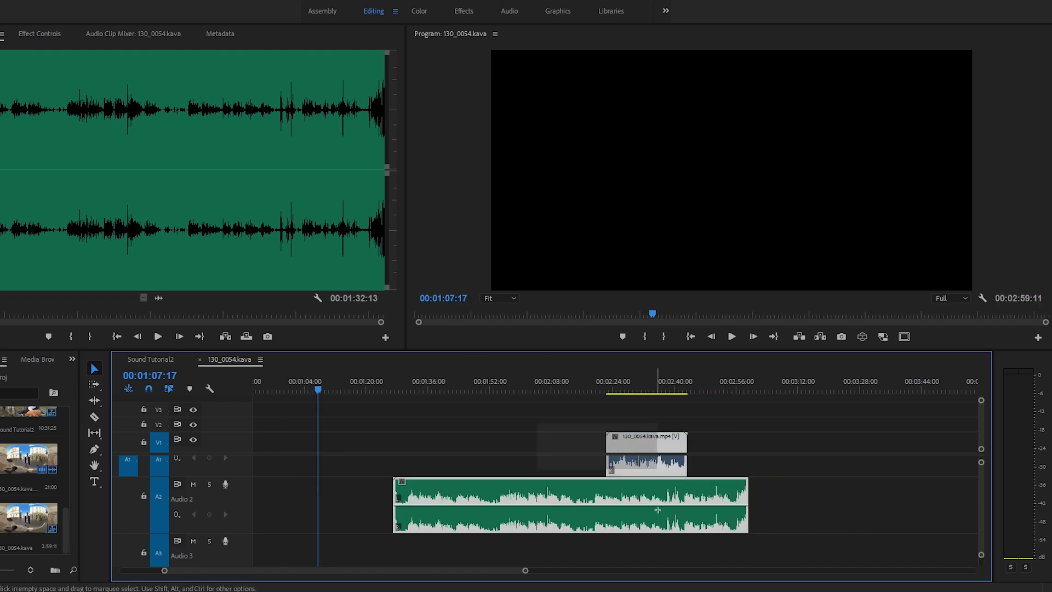
pyautogui.rightClick(578, 490)
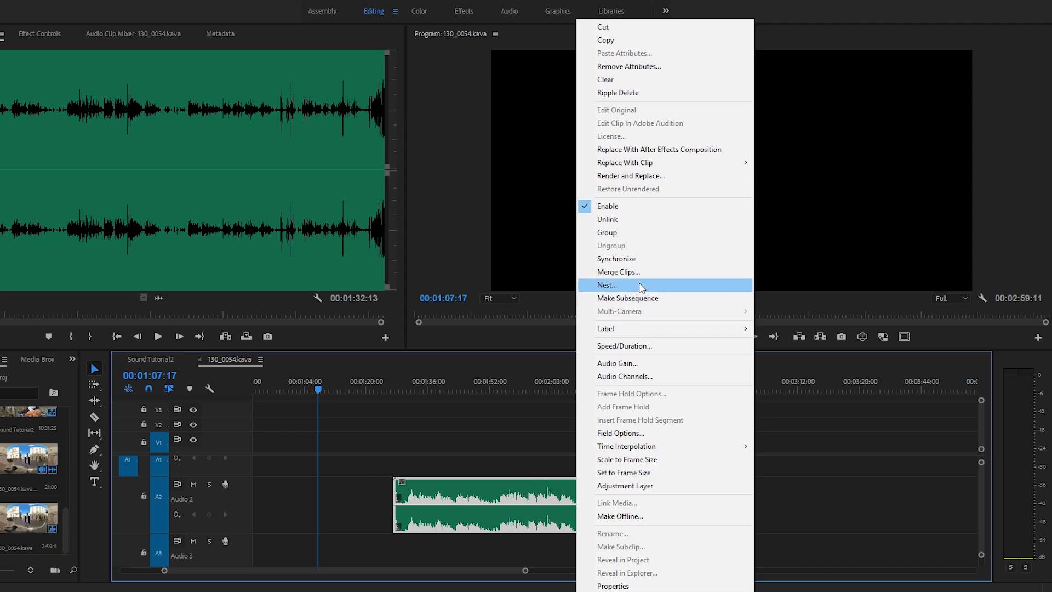
pyautogui.click(631, 262)
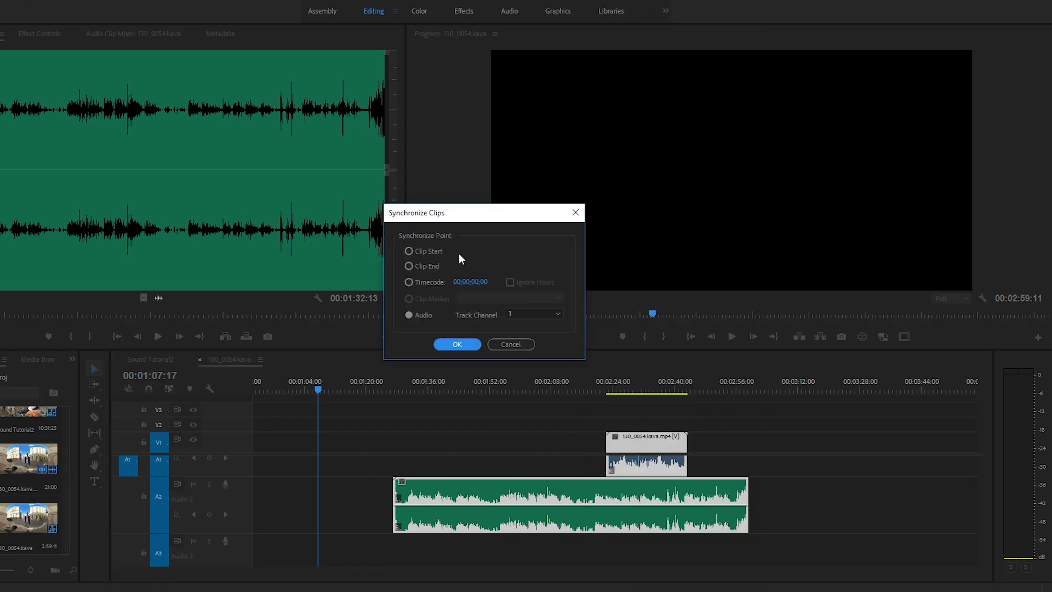
pyautogui.click(456, 344)
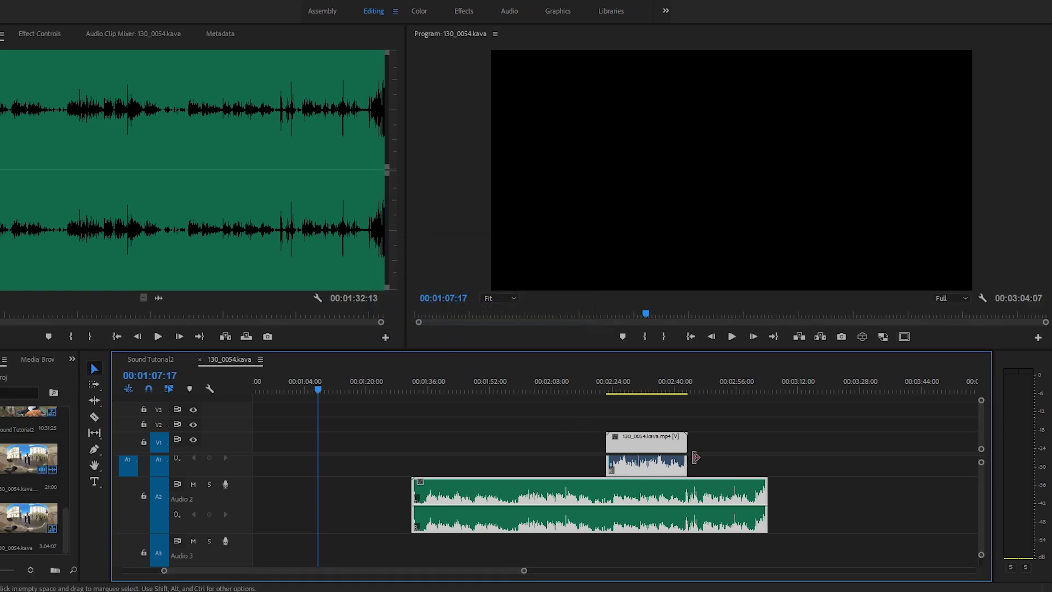
# Move the 130_0054.kava.mp4 clip past the end of the recording and synchronize the two again by audio.
pyautogui.click(720, 429)
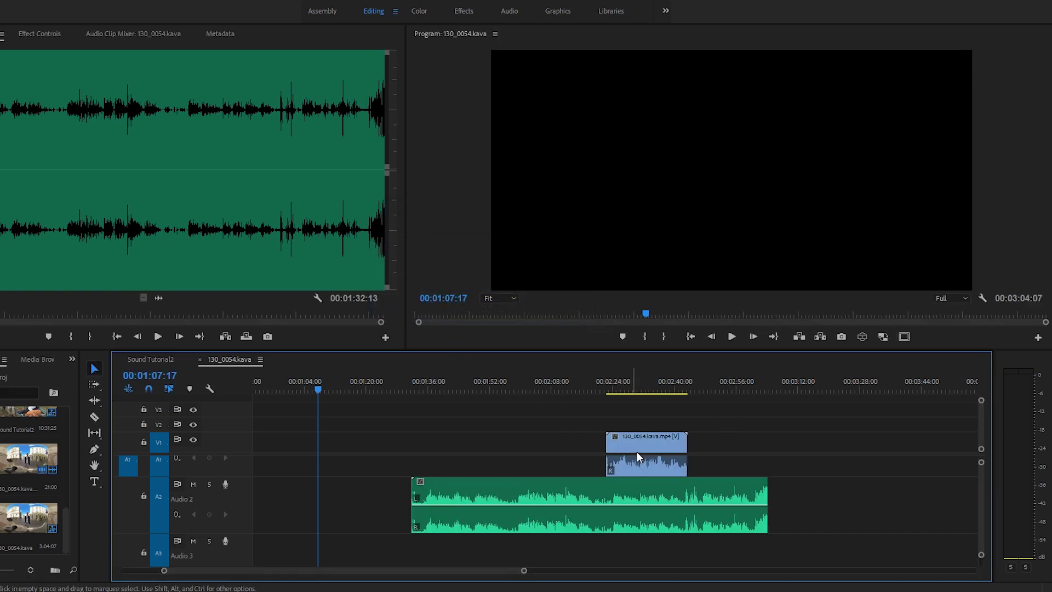
pyautogui.moveTo(636, 444); pyautogui.dragTo(823, 443)
pyautogui.moveTo(632, 421); pyautogui.dragTo(842, 500)
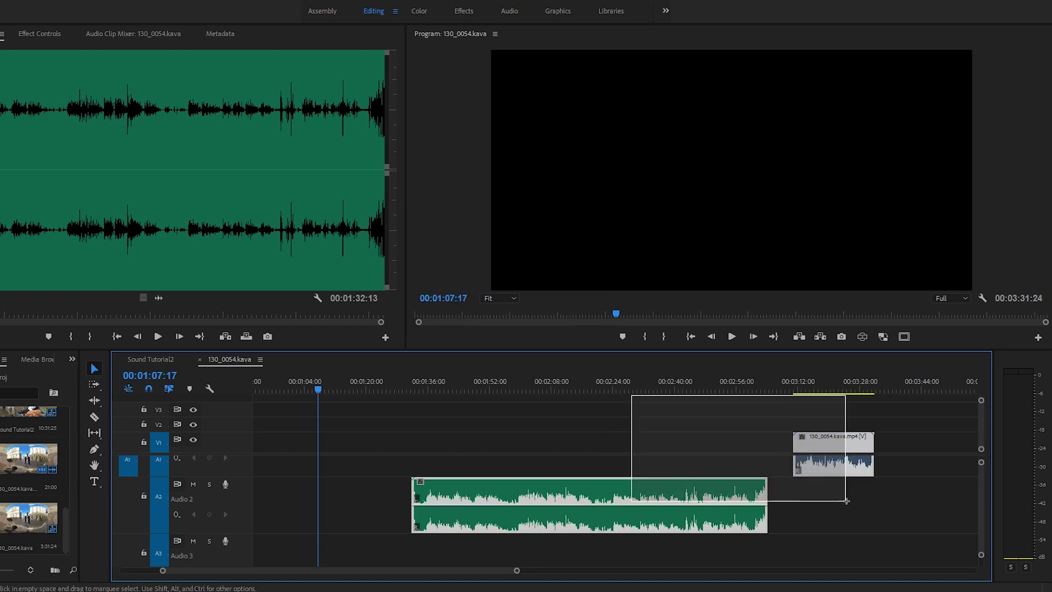
pyautogui.rightClick(820, 462)
pyautogui.click(857, 258)
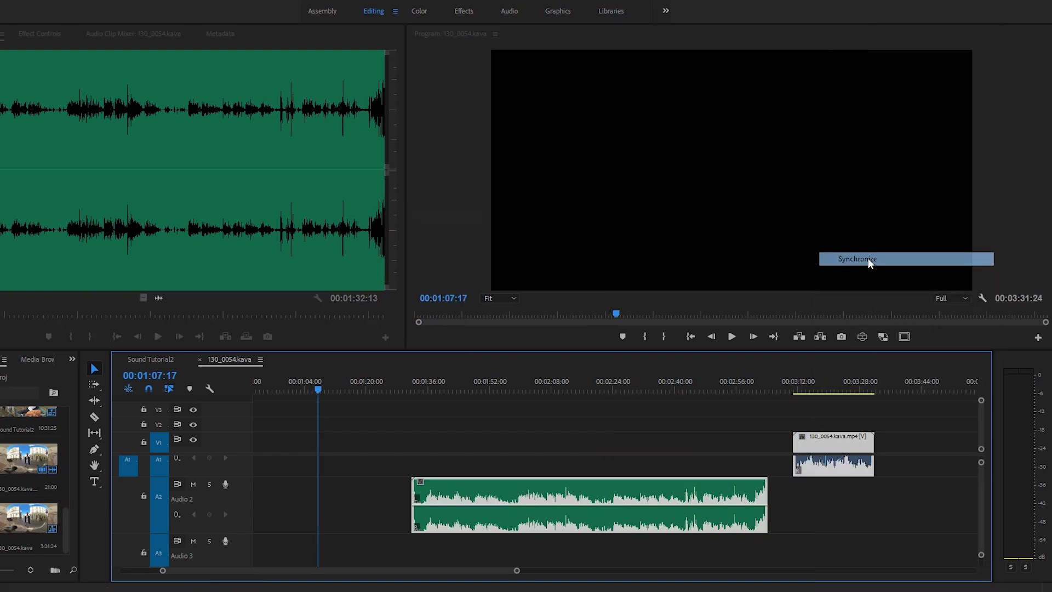
pyautogui.click(459, 344)
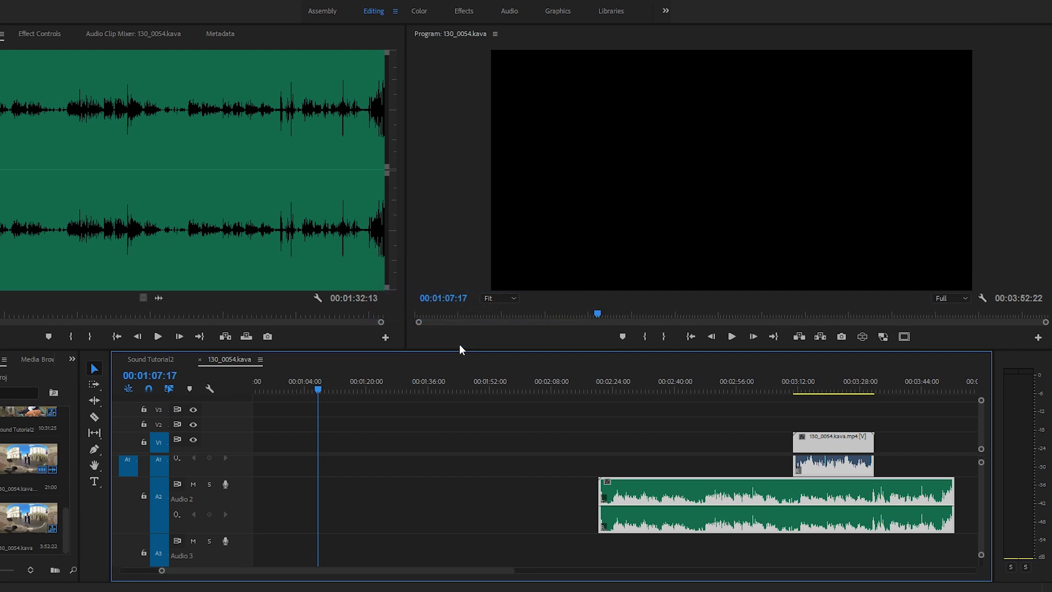
# Move the 130_0054.kava.mp4 clip ahead of the recording's start and resynchronize both by audio on track channel 1.
pyautogui.click(772, 450)
pyautogui.moveTo(657, 445); pyautogui.dragTo(534, 447)
pyautogui.moveTo(418, 413); pyautogui.dragTo(703, 499)
pyautogui.rightClick(703, 498)
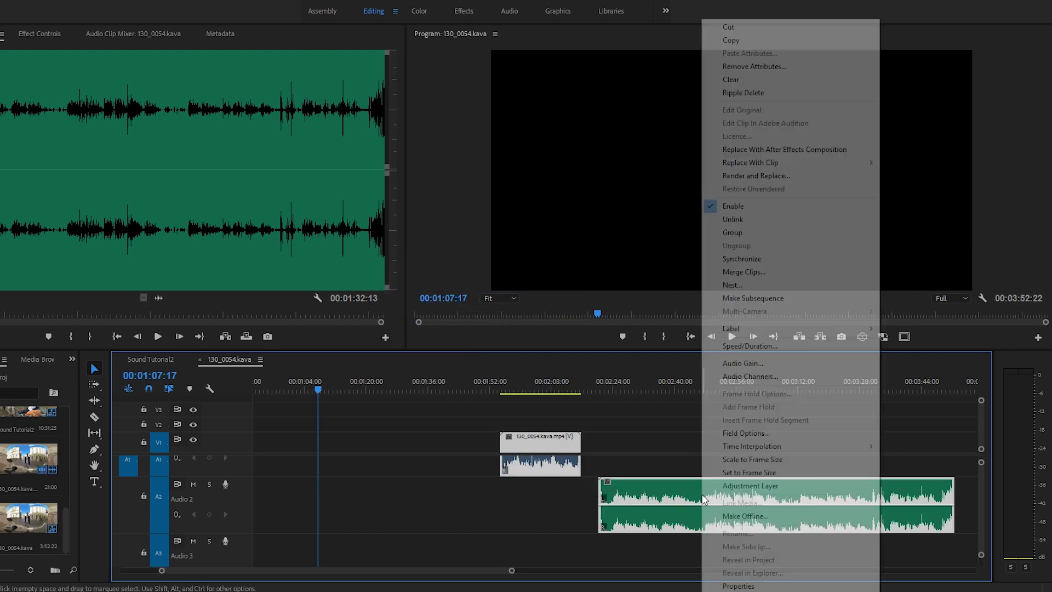
pyautogui.click(764, 259)
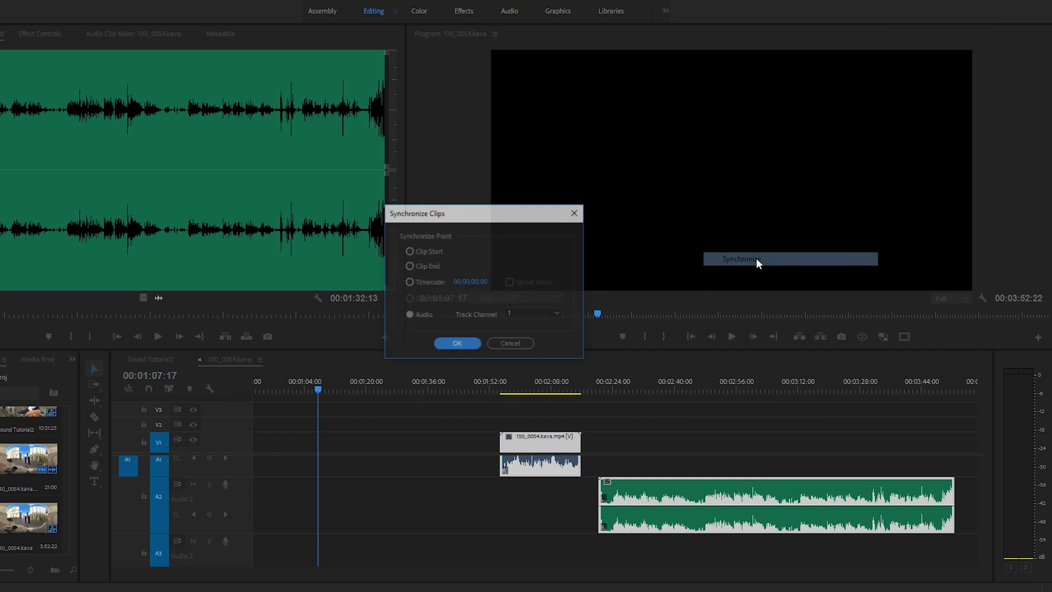
pyautogui.click(459, 342)
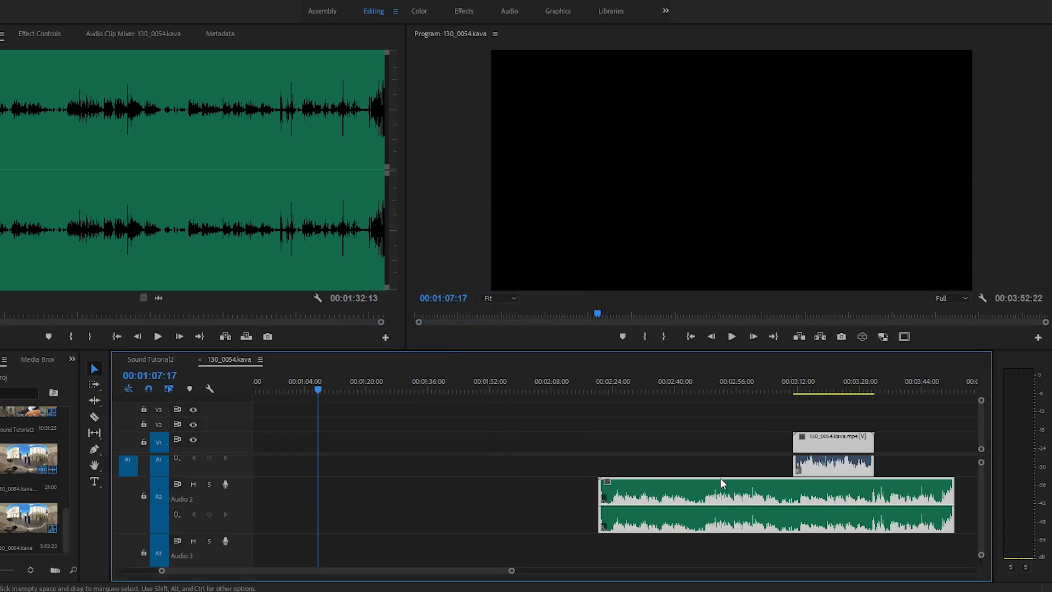
# Move the Audio 2 recording to end before the video clip begins, resynchronize both by audio, and deselect them.
pyautogui.click(695, 434)
pyautogui.moveTo(717, 497); pyautogui.dragTo(532, 496)
pyautogui.moveTo(617, 433); pyautogui.dragTo(893, 521)
pyautogui.rightClick(831, 445)
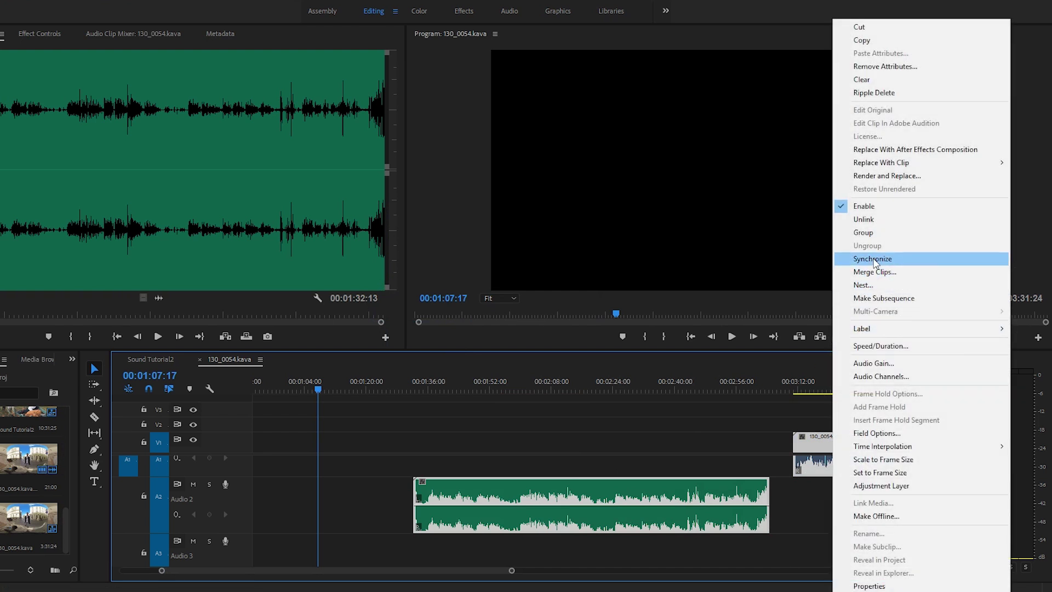
pyautogui.click(874, 260)
pyautogui.click(456, 344)
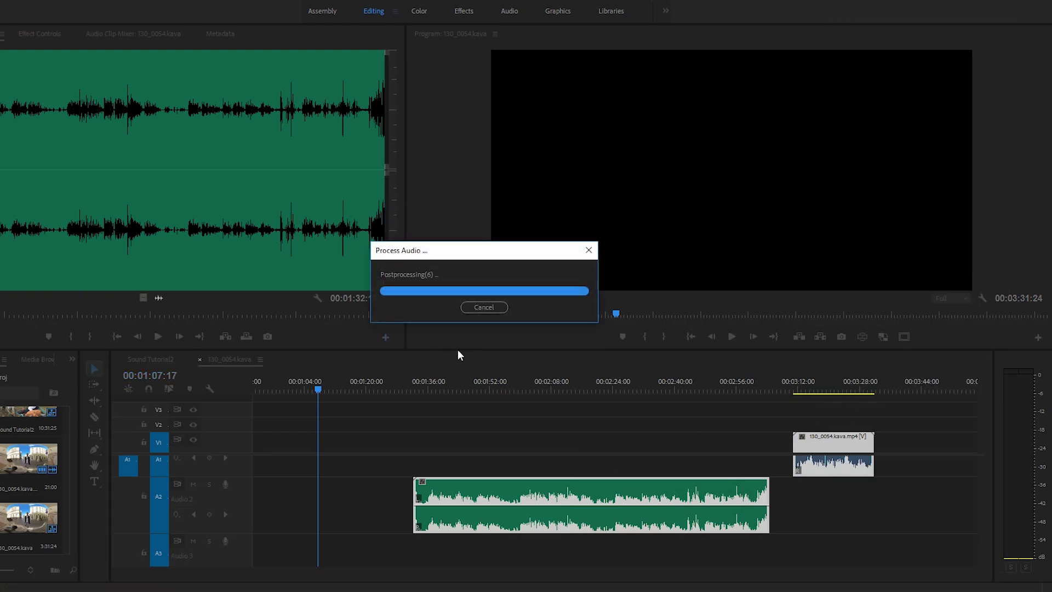
pyautogui.click(821, 416)
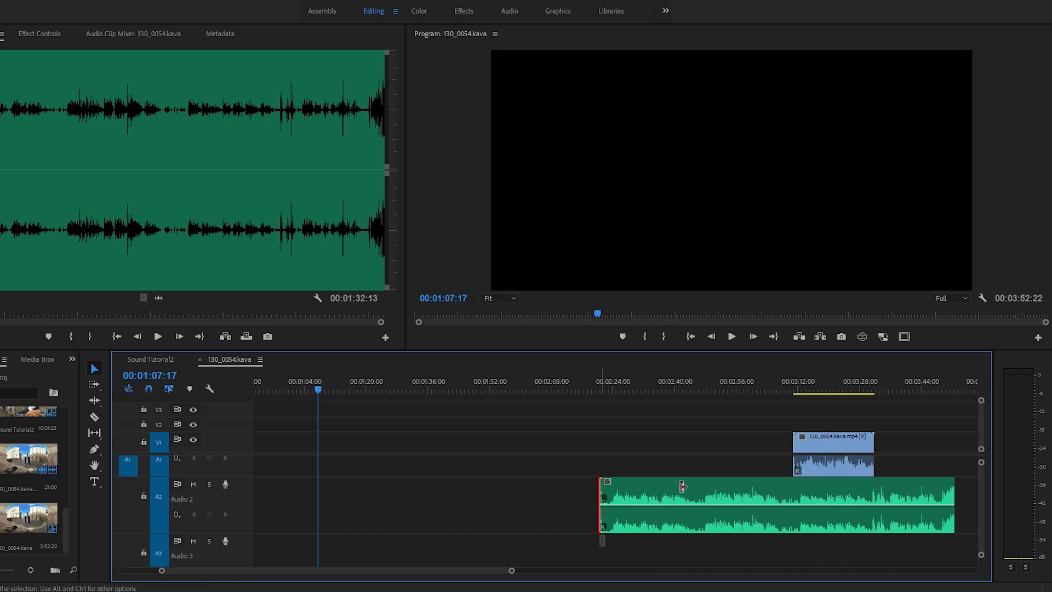
# Synchronize the 130_0054.kava.mp4 clip and the overlapping Audio 2 recording using the audio sync point on track channel 1.
pyautogui.rightClick(477, 449)
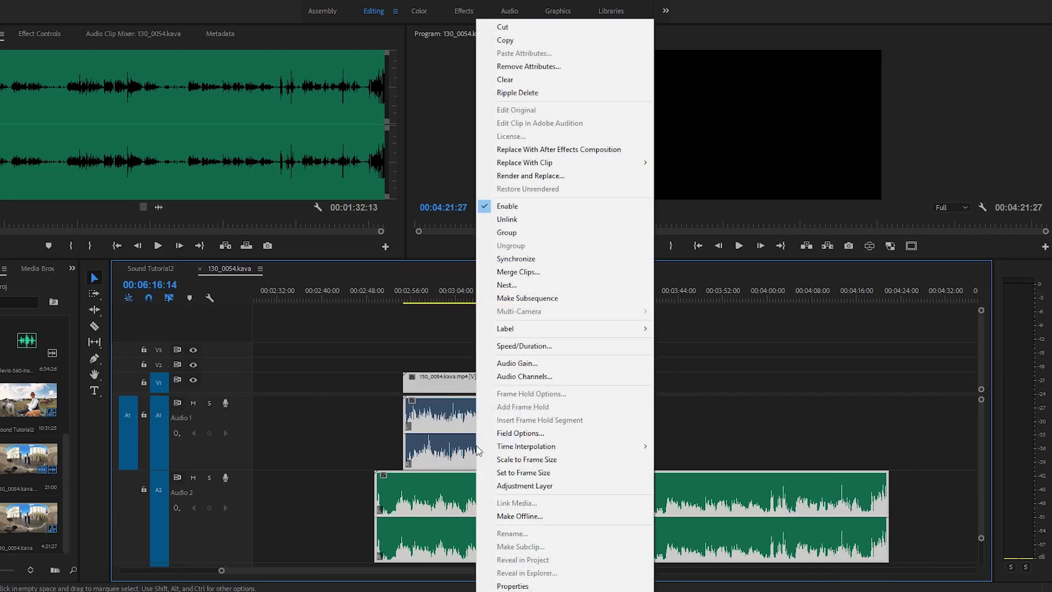
pyautogui.click(527, 259)
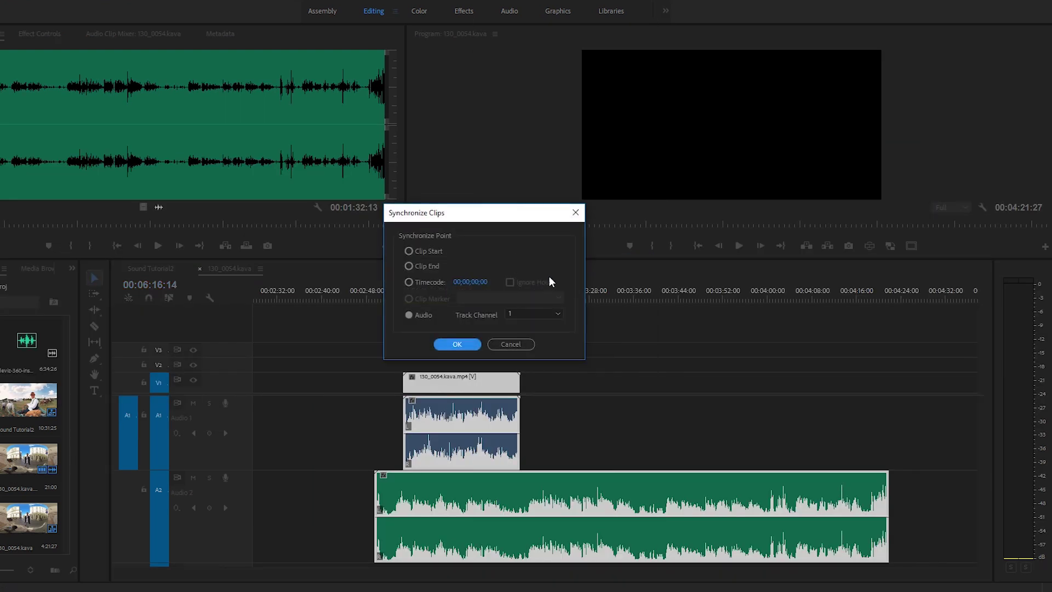
pyautogui.click(456, 345)
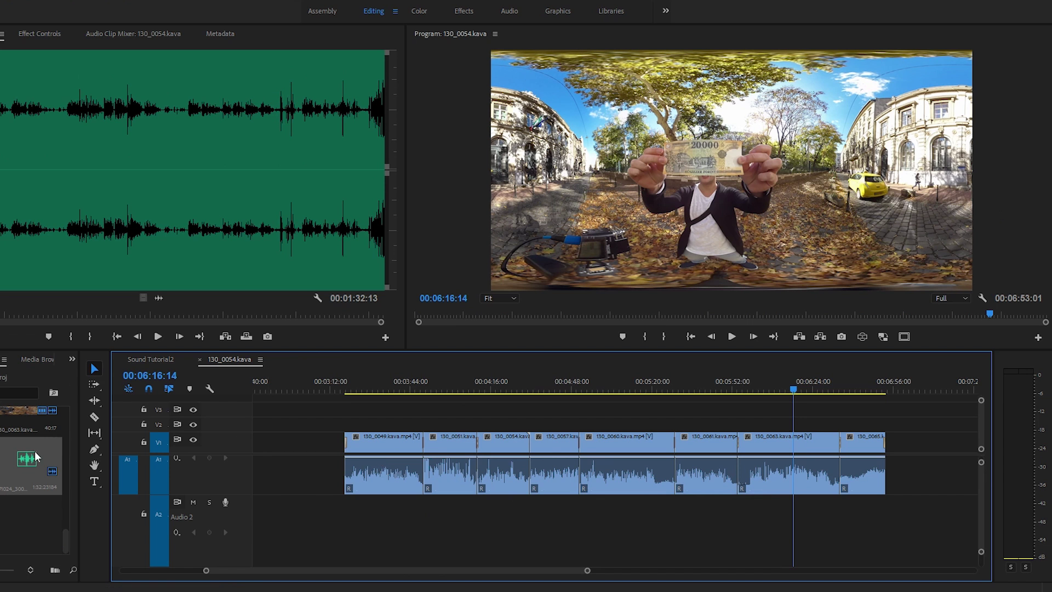
# Place the external recording on Audio 2 beneath the 130_0054.kava.mp4 clip of the multi-clip edit and synchronize the pair by audio.
pyautogui.moveTo(34, 451); pyautogui.dragTo(485, 514)
pyautogui.moveTo(491, 418); pyautogui.dragTo(515, 519)
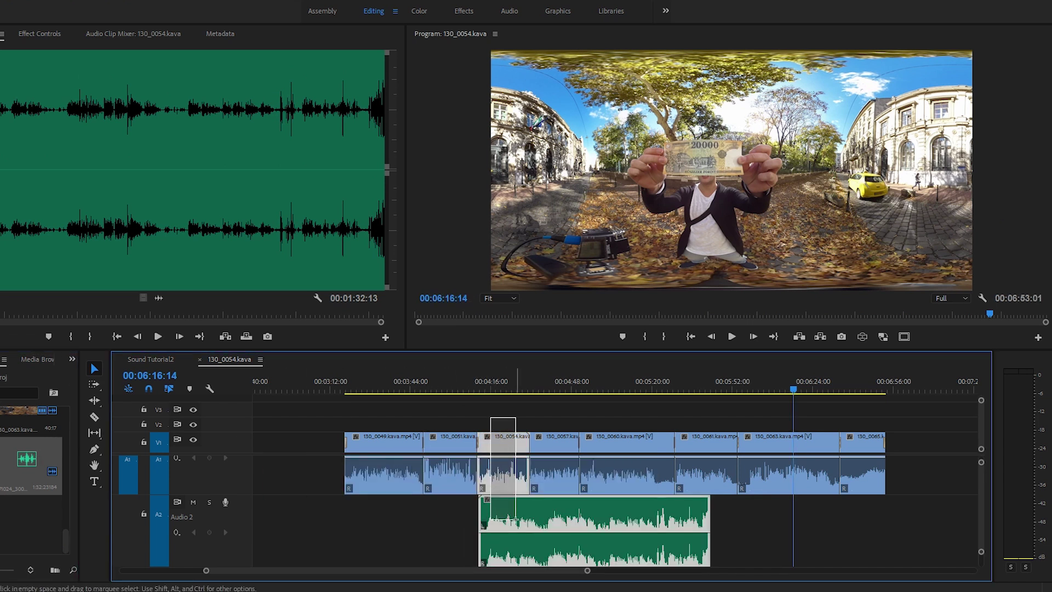
pyautogui.rightClick(518, 504)
pyautogui.click(542, 258)
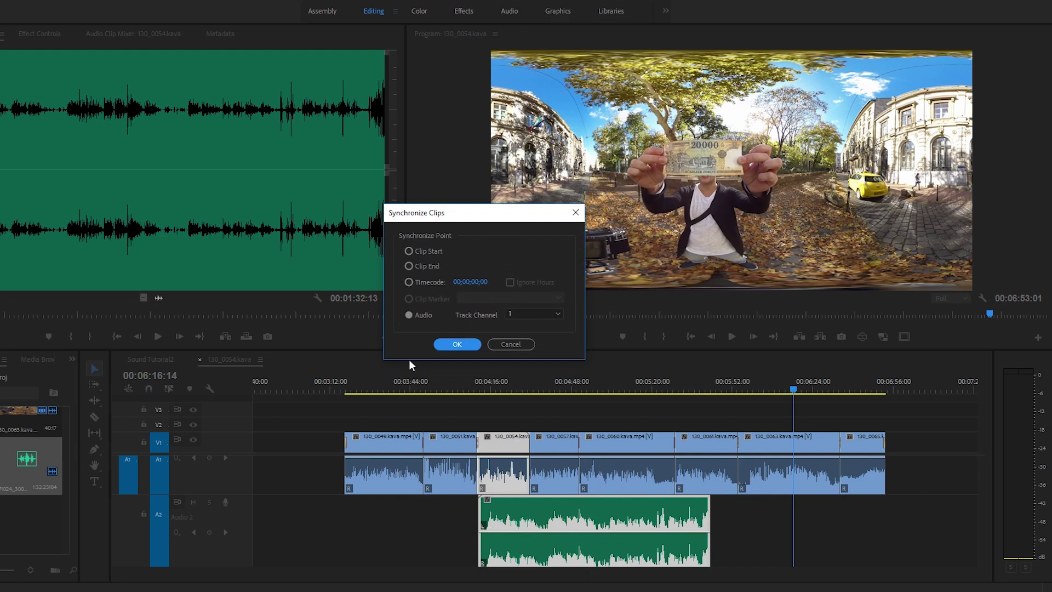
pyautogui.click(455, 344)
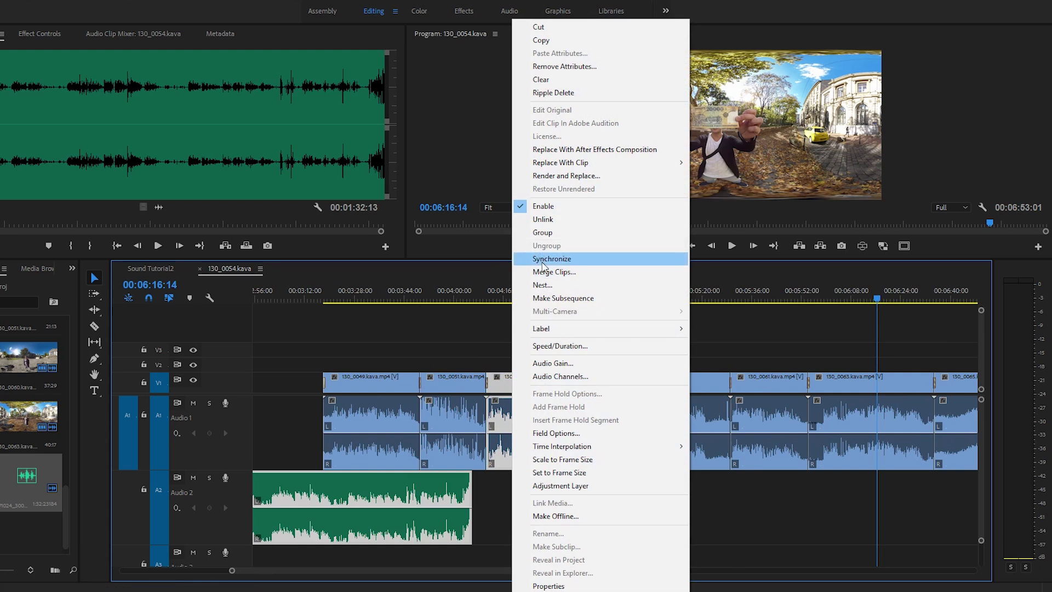
# Synchronize the earlier-placed recording with the 130_0054 clip, and also synchronize the selected clips in the Sound Tutorial2 sequence.
pyautogui.click(547, 256)
pyautogui.click(457, 343)
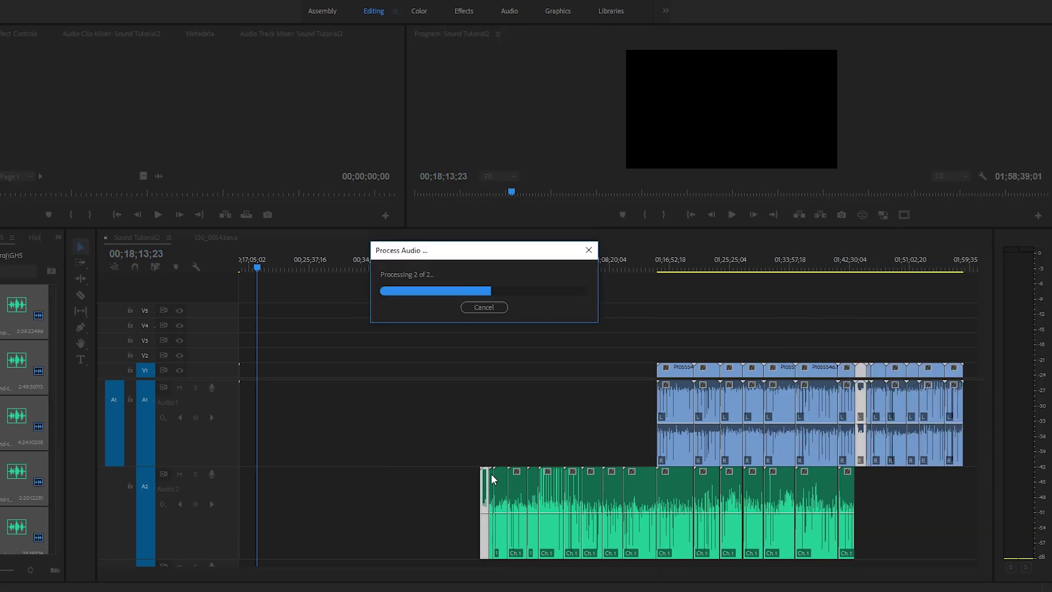
pyautogui.click(477, 343)
pyautogui.click(465, 344)
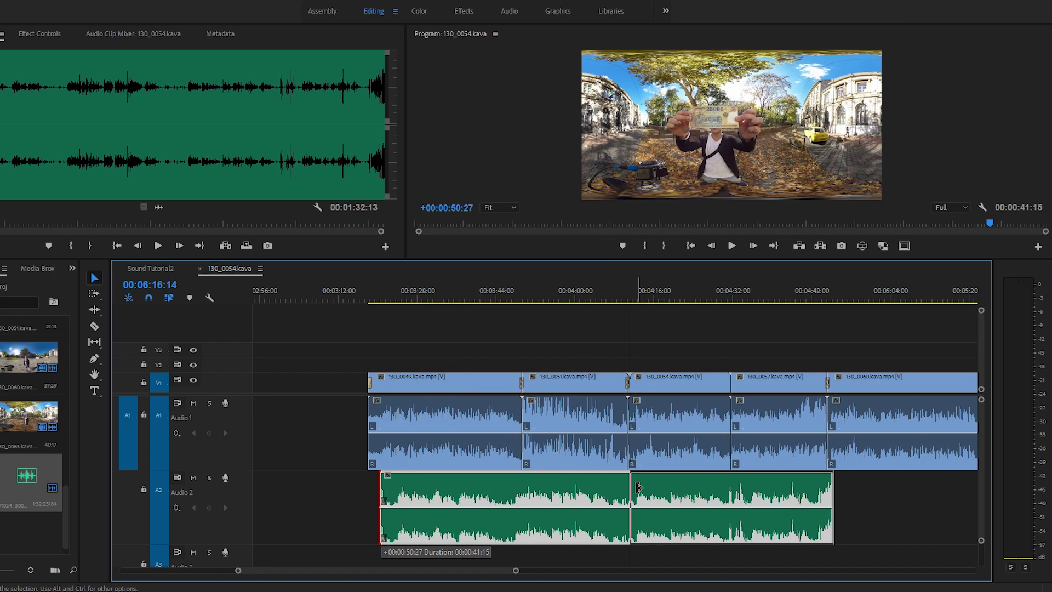
# Trim the start and end of the Audio 2 recording to match the length of the 130_0054.kava.mp4 clip.
pyautogui.moveTo(638, 487); pyautogui.dragTo(638, 488)
pyautogui.moveTo(727, 486); pyautogui.dragTo(728, 486)
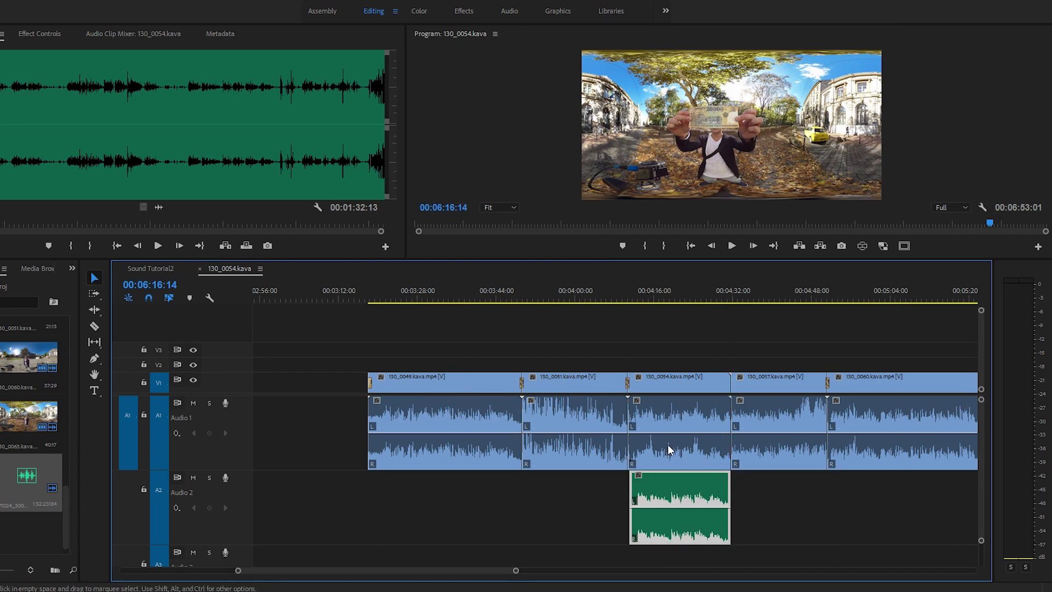
# Compare the two waveforms up close and try to line up the Audio 2 recording with the camera audio in whole-frame steps.
pyautogui.scroll(6, 636, 457)
pyautogui.scroll(3, 616, 469)
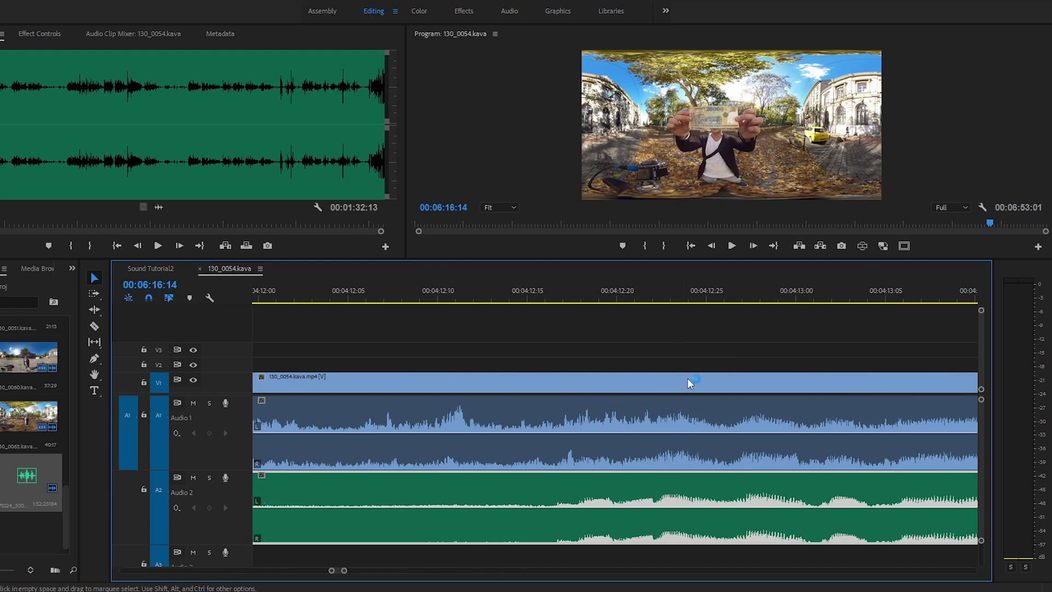
pyautogui.scroll(-9, 567, 465)
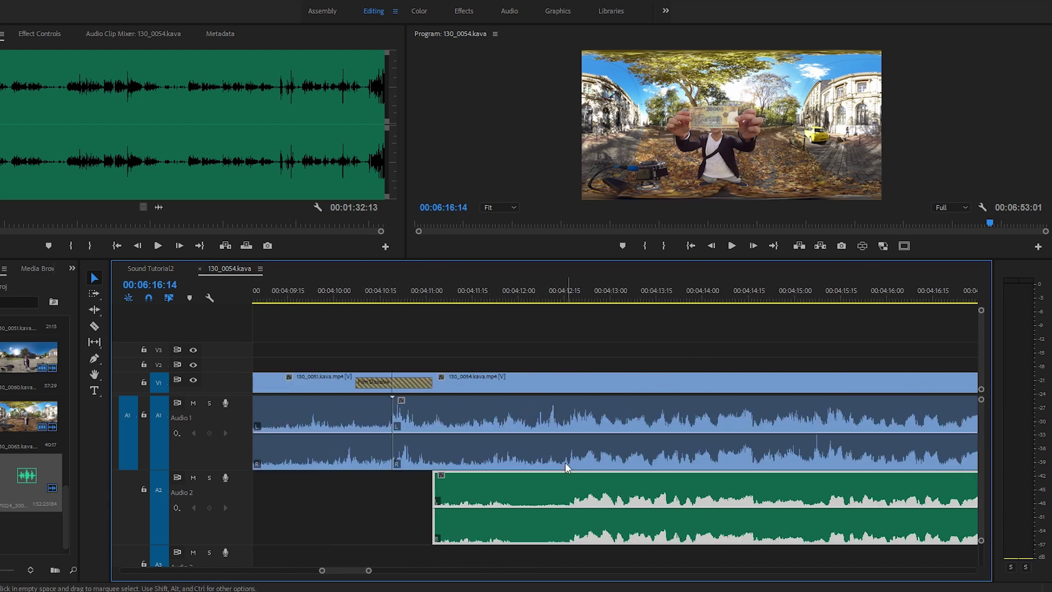
pyautogui.scroll(5, 676, 455)
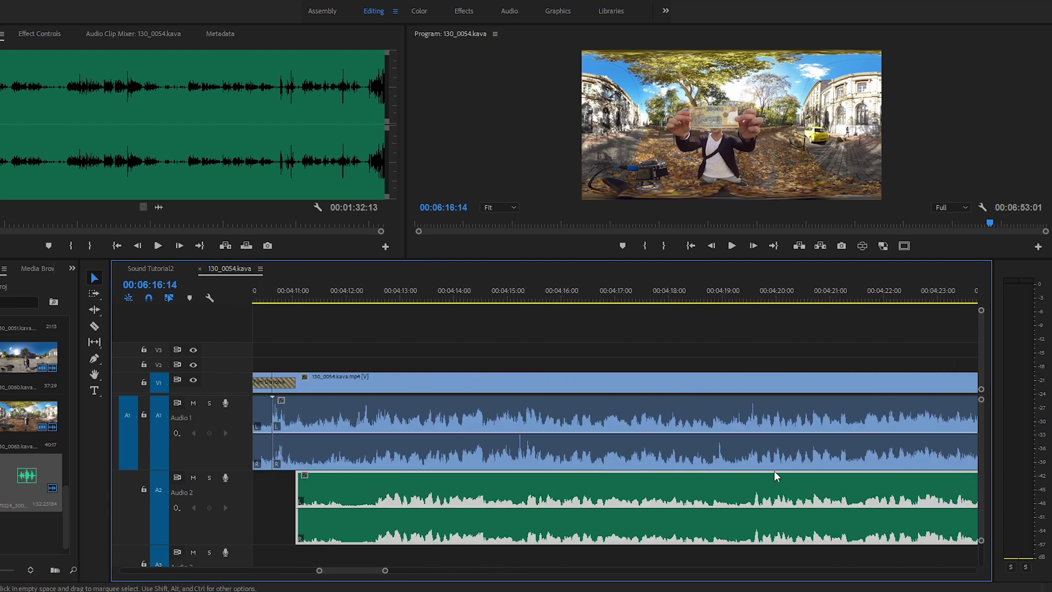
pyautogui.scroll(2, 743, 491)
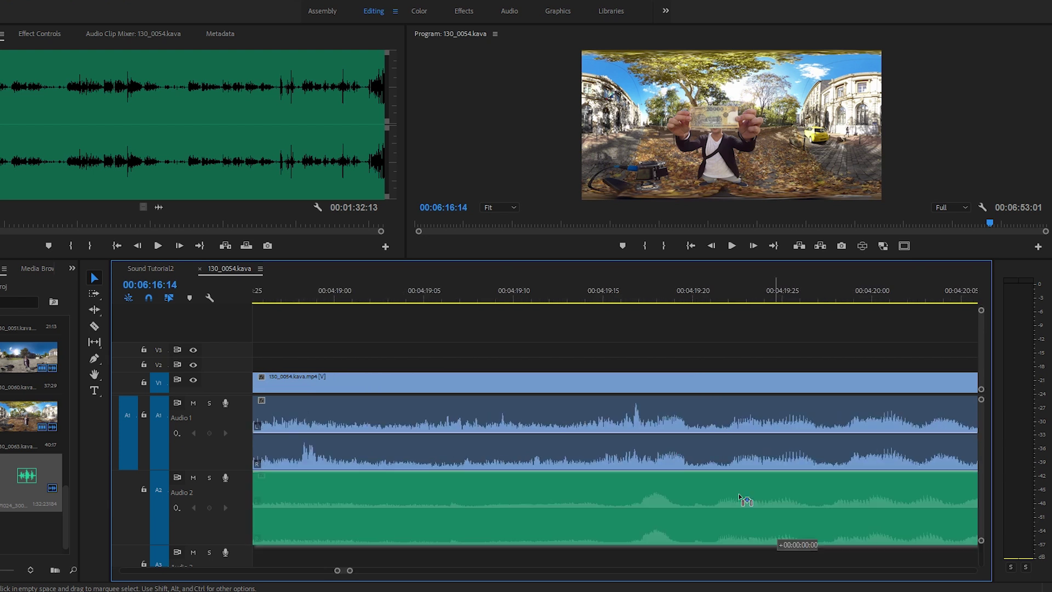
pyautogui.moveTo(734, 496); pyautogui.dragTo(793, 496)
# Switch the timeline's ruler to audio time units and check the waveform alignment around 00:04:20 at sub-frame detail.
pyautogui.rightClick(711, 285)
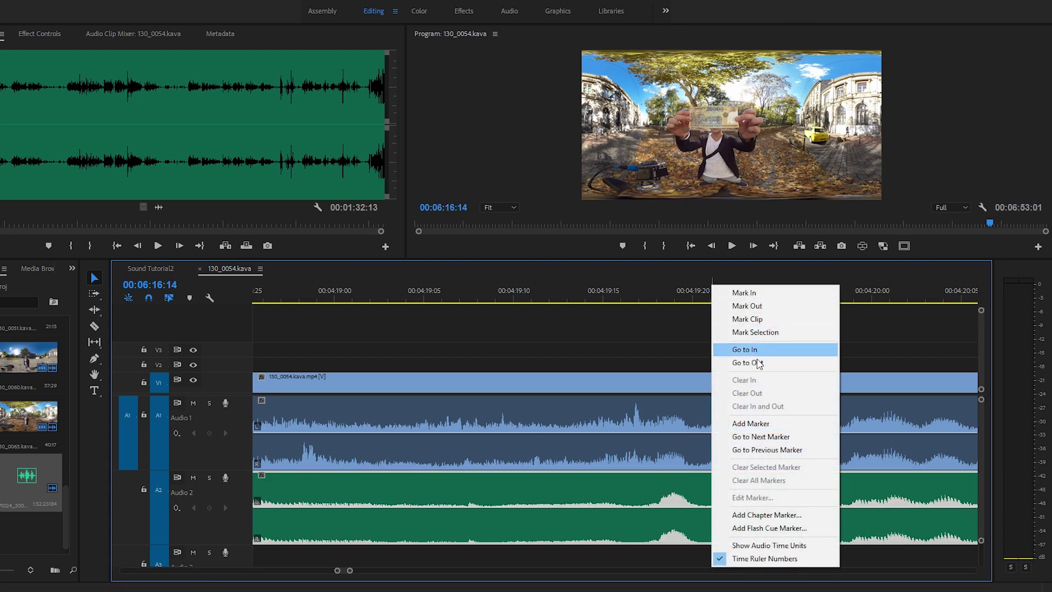
pyautogui.click(773, 545)
pyautogui.scroll(5, 742, 501)
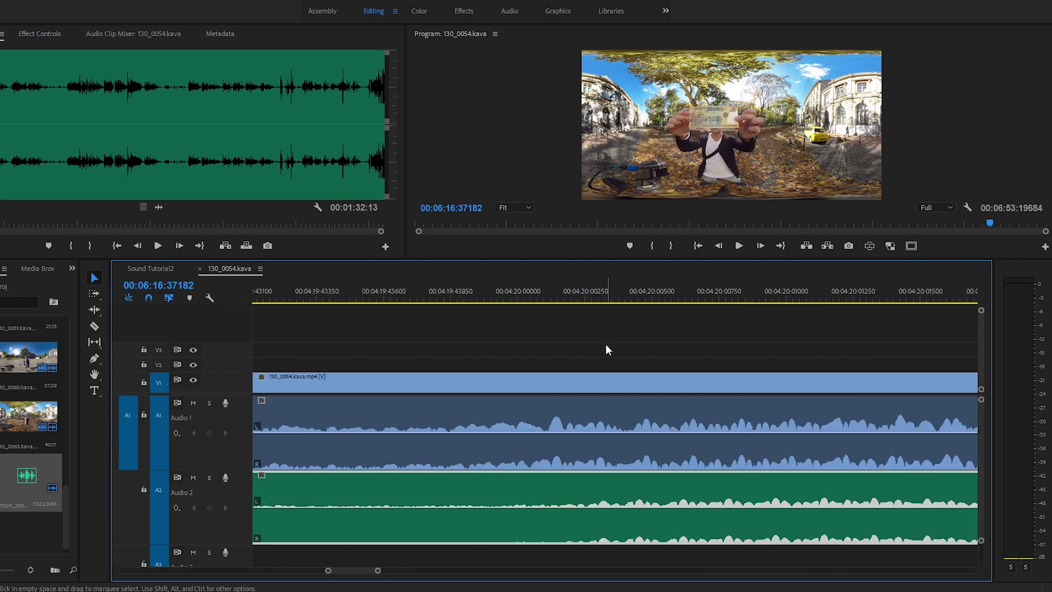
pyautogui.scroll(4, 627, 505)
pyautogui.scroll(-2, 685, 501)
pyautogui.press('-')
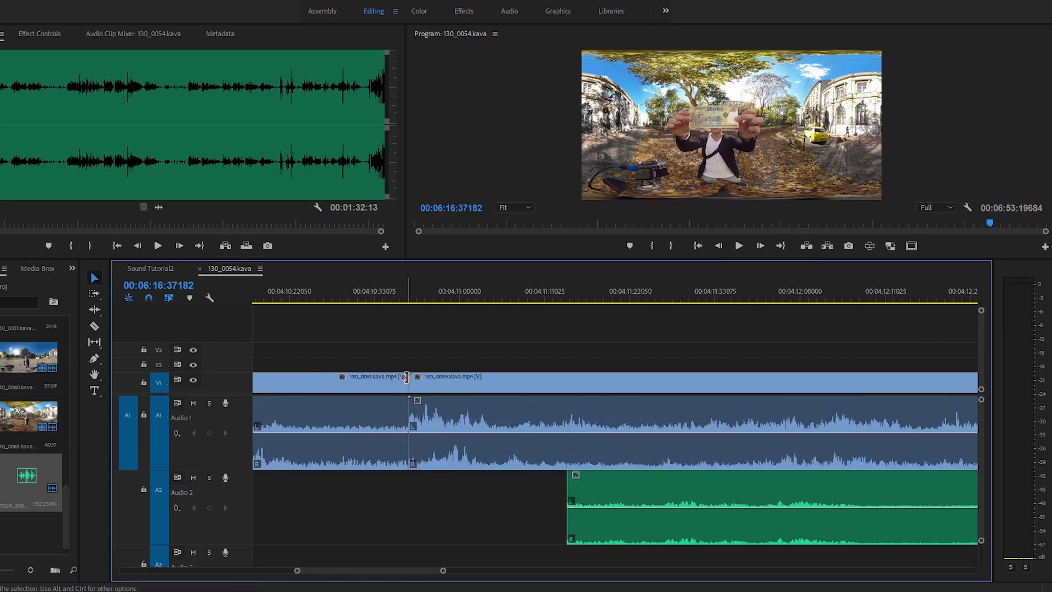
# Trim the beginning of the 130_0054.kava.mp4 clip to the start of the Audio 2 recording.
pyautogui.moveTo(412, 377); pyautogui.dragTo(572, 378)
pyautogui.scroll(3, 580, 406)
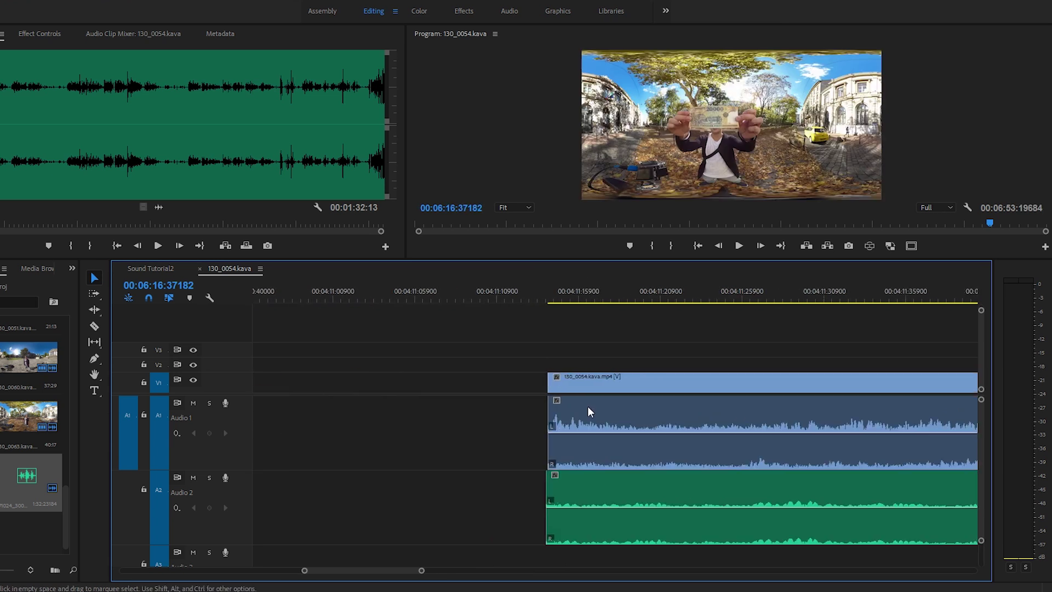
# Shift the Audio 2 recording by less than one frame relative to the start of the 130_0054.kava.mp4 clip.
pyautogui.moveTo(574, 479); pyautogui.dragTo(442, 504)
pyautogui.press('=')
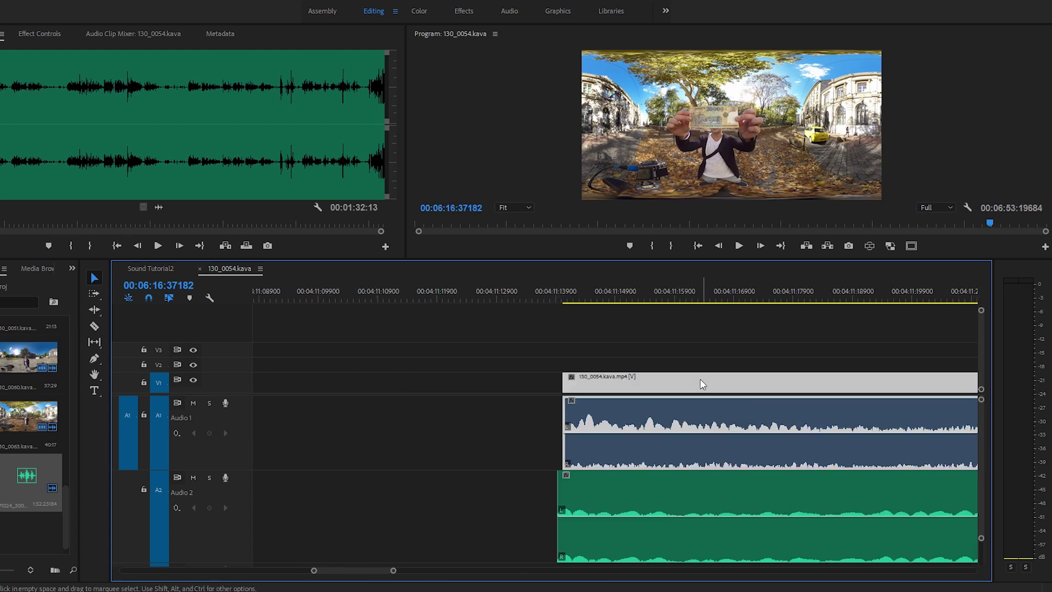
pyautogui.moveTo(703, 384)
pyautogui.mouseDown()
pyautogui.moveTo(616, 383)
pyautogui.moveTo(772, 385)
pyautogui.moveTo(634, 386)
pyautogui.moveTo(705, 386)
pyautogui.mouseUp()
pyautogui.moveTo(619, 490); pyautogui.dragTo(625, 489)
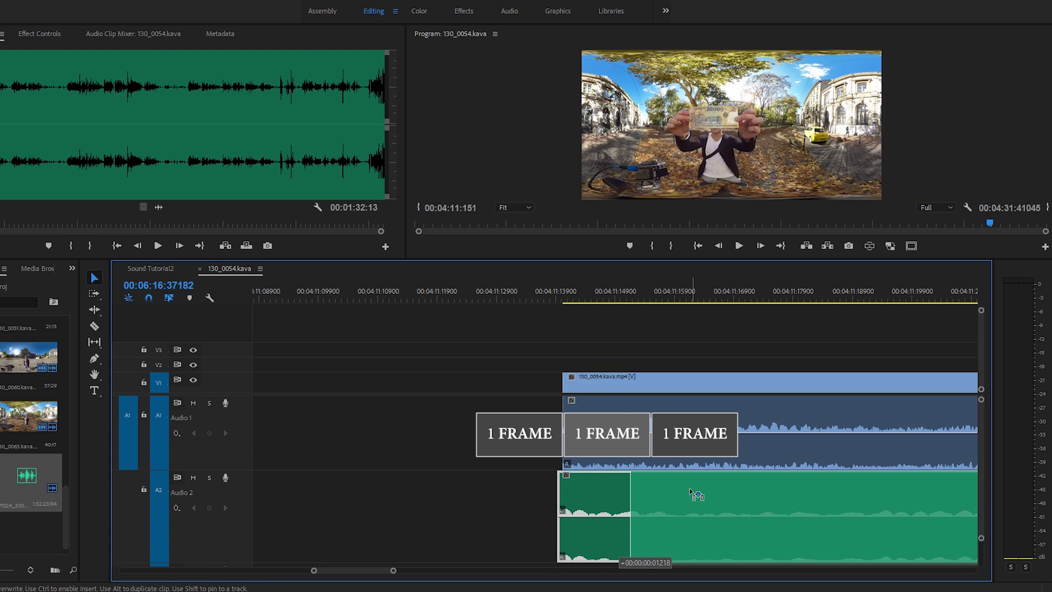
pyautogui.moveTo(628, 493); pyautogui.dragTo(581, 496)
pyautogui.moveTo(608, 385); pyautogui.dragTo(575, 394)
# Switch the 130_0054.kava timeline ruler from audio time units back to frame-based timecode.
pyautogui.rightClick(774, 291)
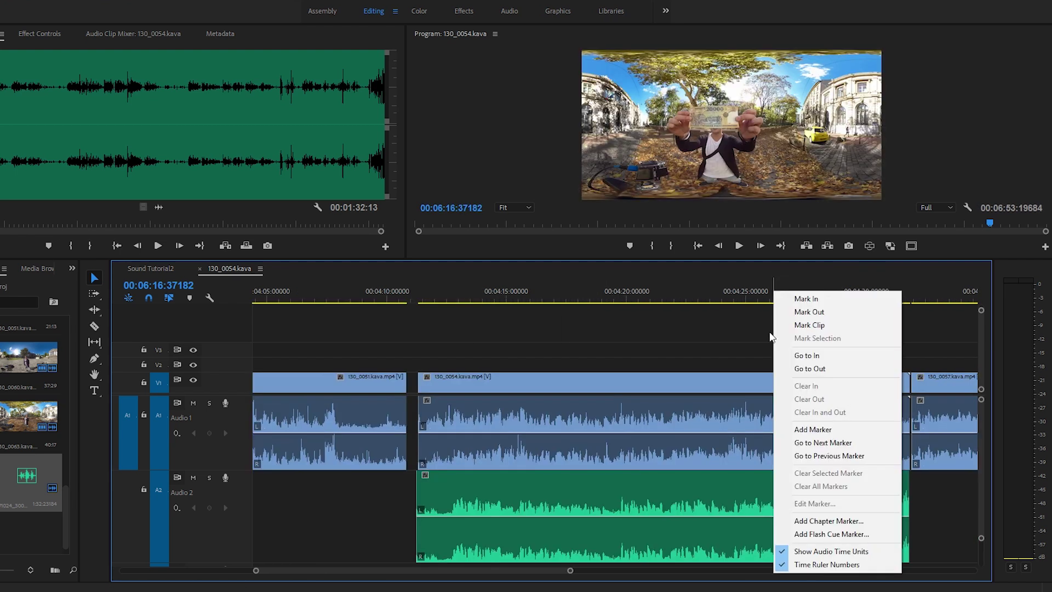
pyautogui.click(822, 552)
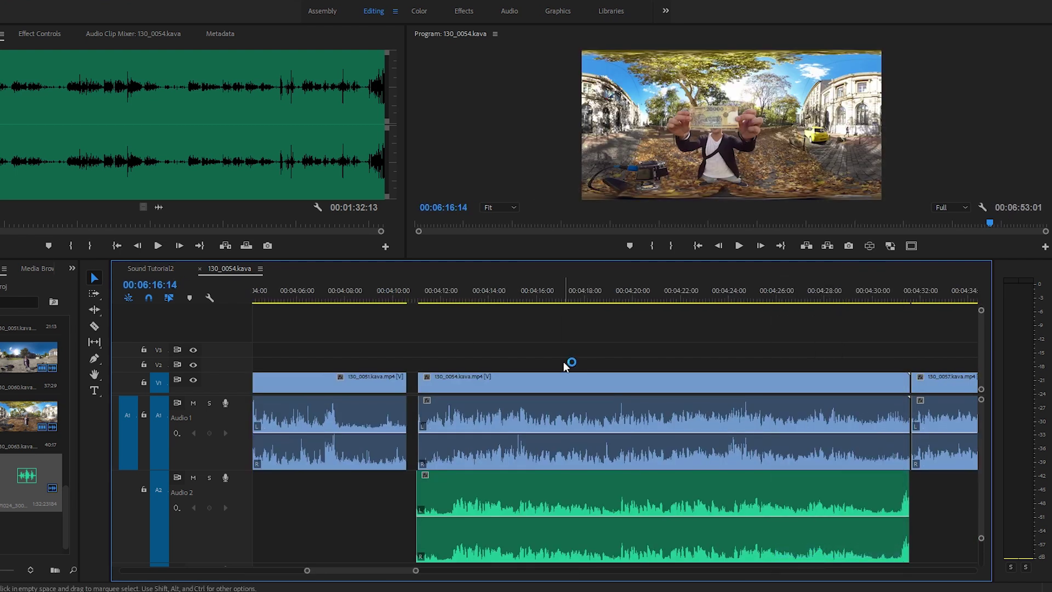
pyautogui.press('=')
pyautogui.press('=')
pyautogui.press('=')
pyautogui.press('=')
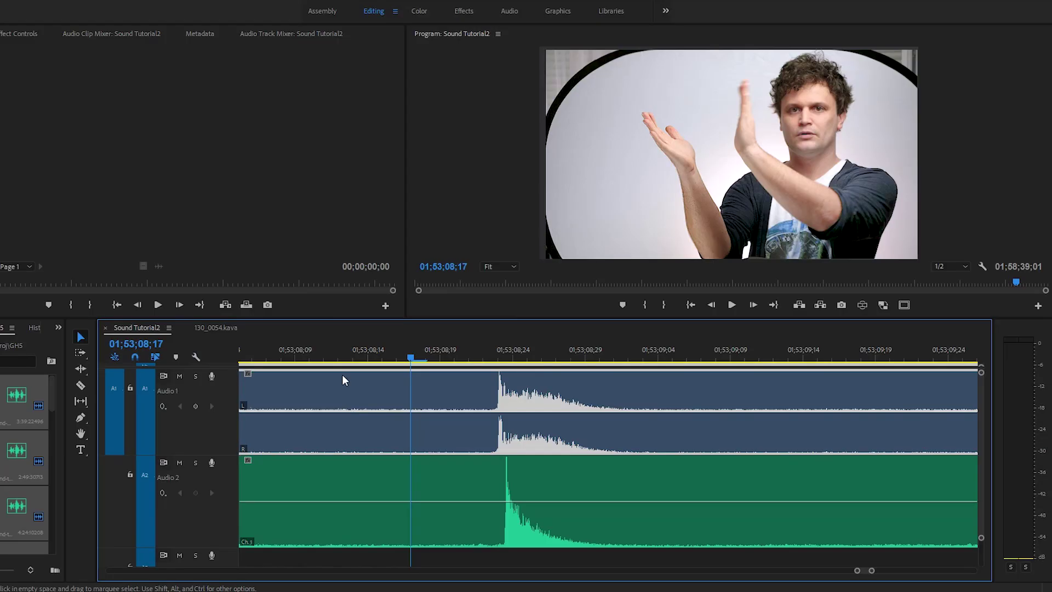
# Switch the ruler of the Sound Tutorial2 sequence to audio time units around the hand clap.
pyautogui.click(353, 352)
pyautogui.moveTo(353, 357); pyautogui.dragTo(484, 369)
pyautogui.rightClick(822, 355)
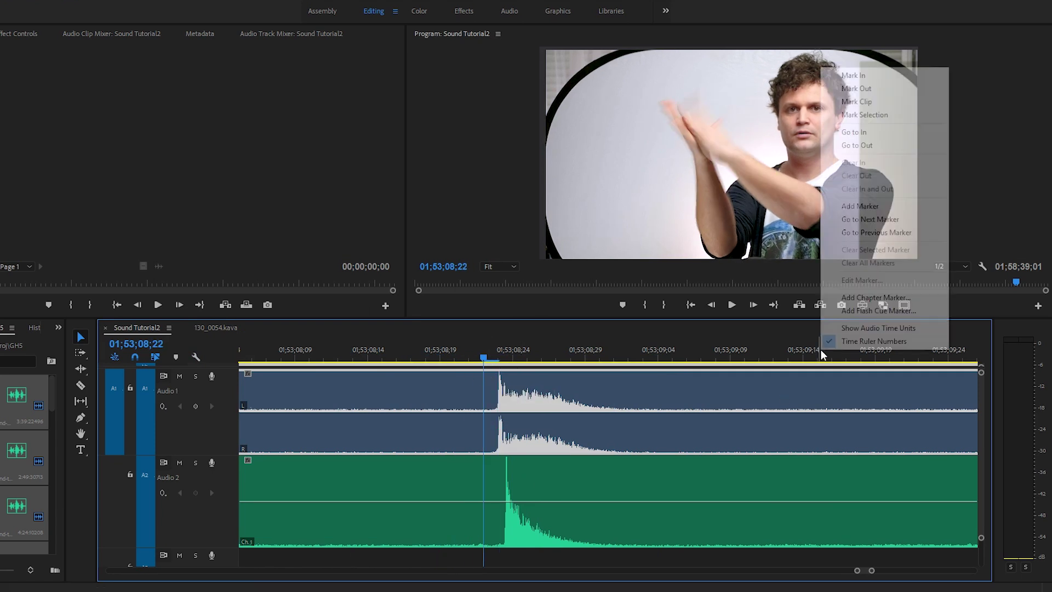
pyautogui.click(890, 328)
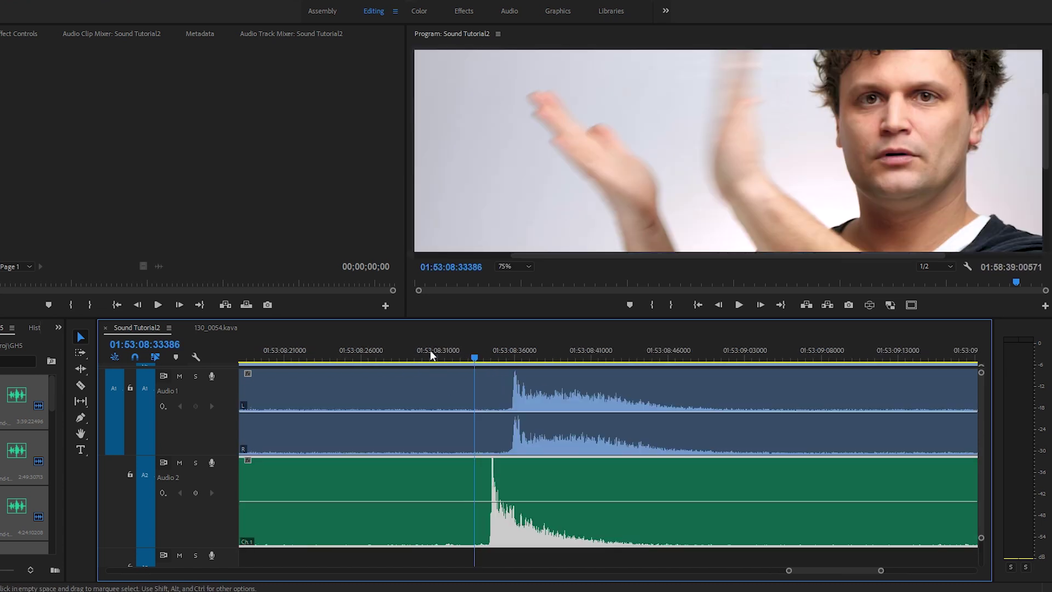
# Shift the Audio 2 recording in sub-frame amounts near the hand clap, comparing its peak with the camera audio and the picture.
pyautogui.moveTo(431, 355); pyautogui.dragTo(489, 349)
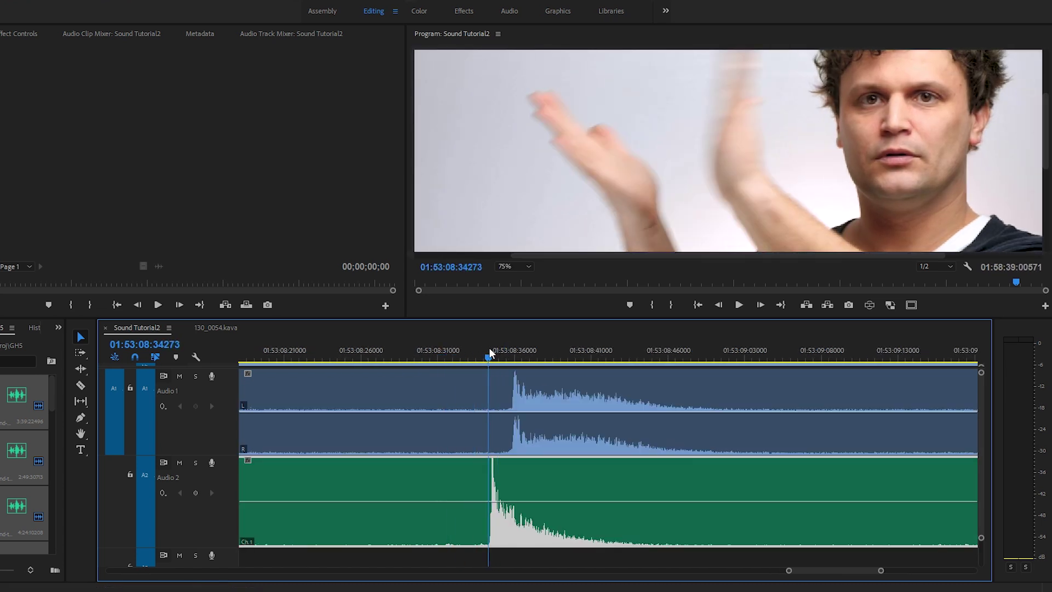
pyautogui.moveTo(506, 487); pyautogui.dragTo(519, 488)
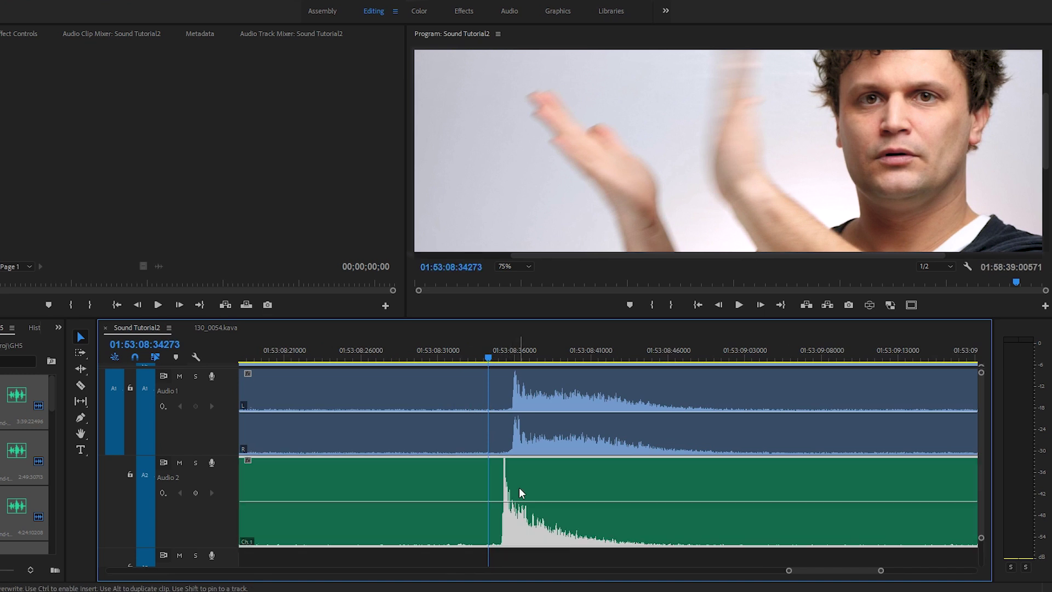
pyautogui.moveTo(480, 362); pyautogui.dragTo(492, 359)
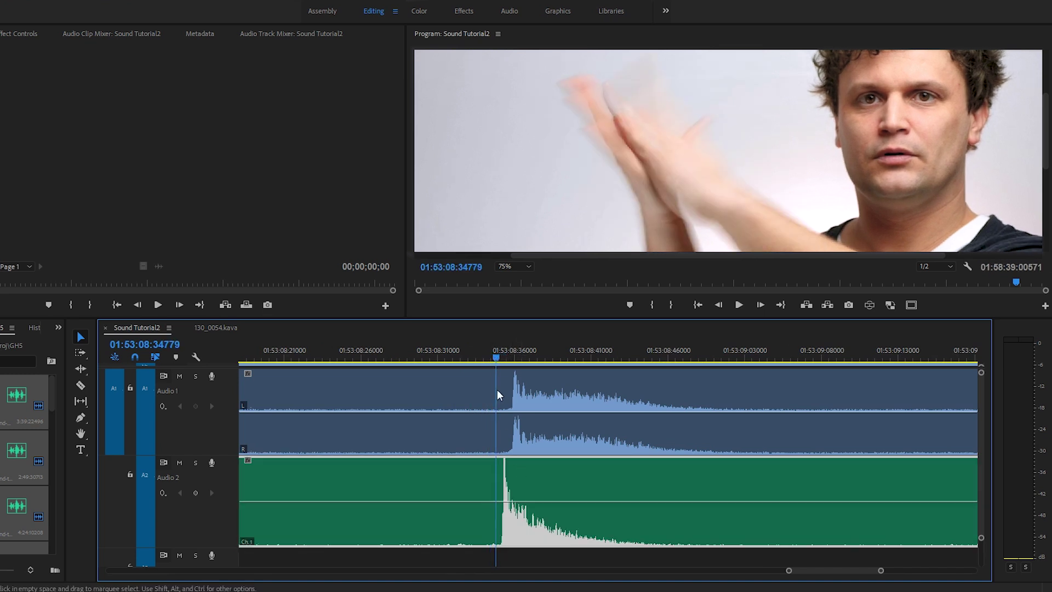
pyautogui.moveTo(547, 481); pyautogui.dragTo(528, 484)
pyautogui.moveTo(430, 341); pyautogui.dragTo(743, 385)
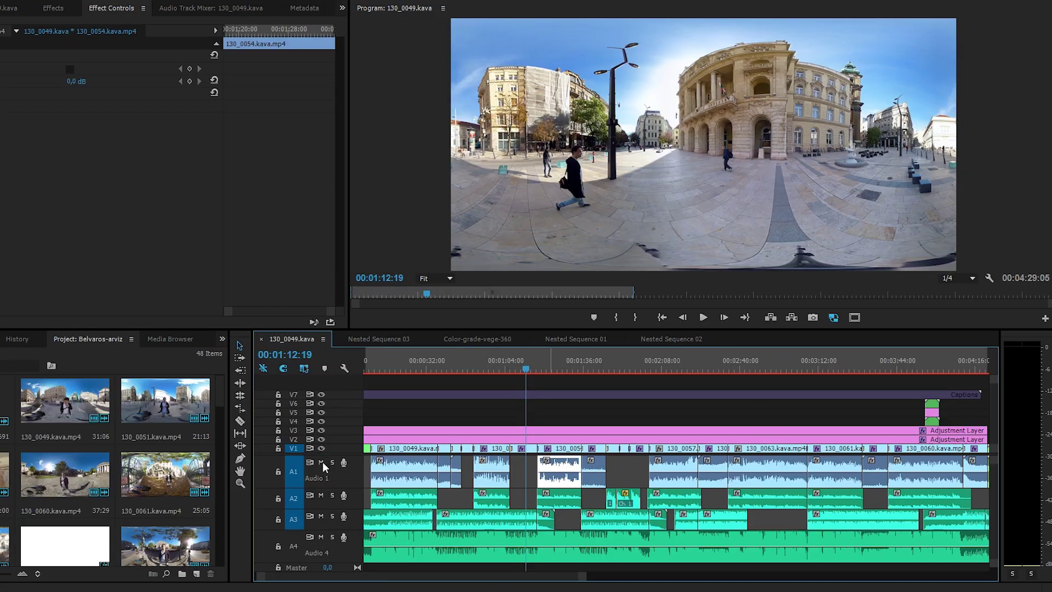
# Select camera audio clips in the 130_0049.kava sequence and, in Sound Tutorial2, move a video clip with its Audio 2 recording about 46 seconds later.
pyautogui.click(416, 468)
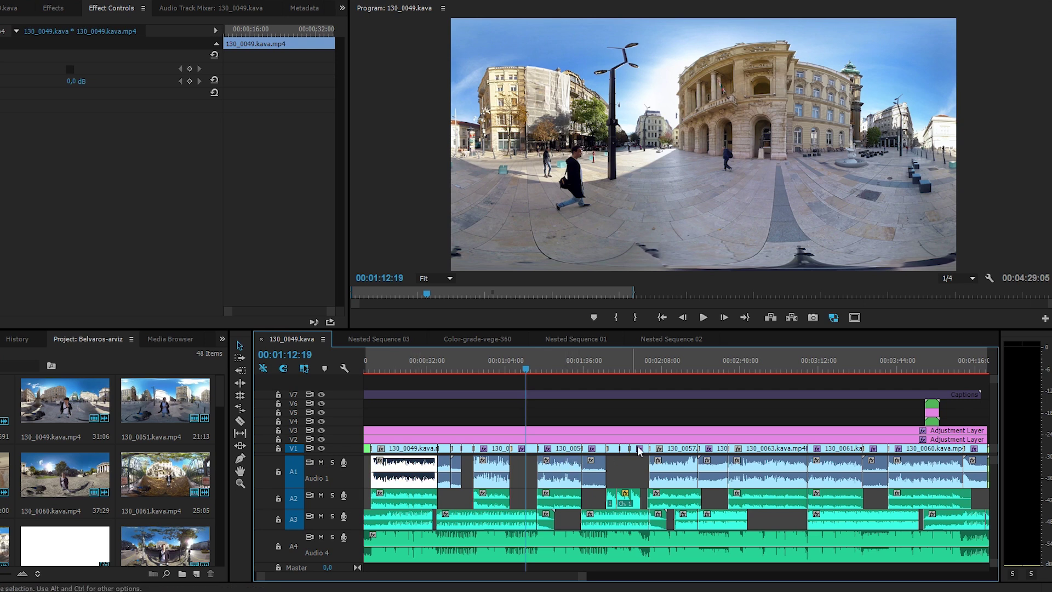
pyautogui.click(674, 471)
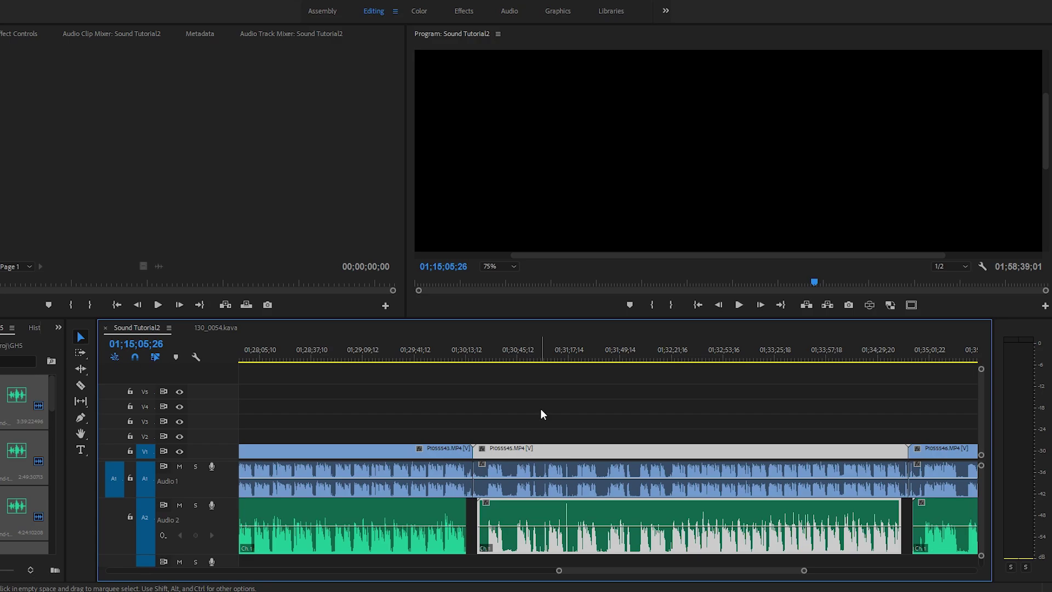
pyautogui.click(540, 408)
pyautogui.moveTo(509, 445); pyautogui.dragTo(570, 445)
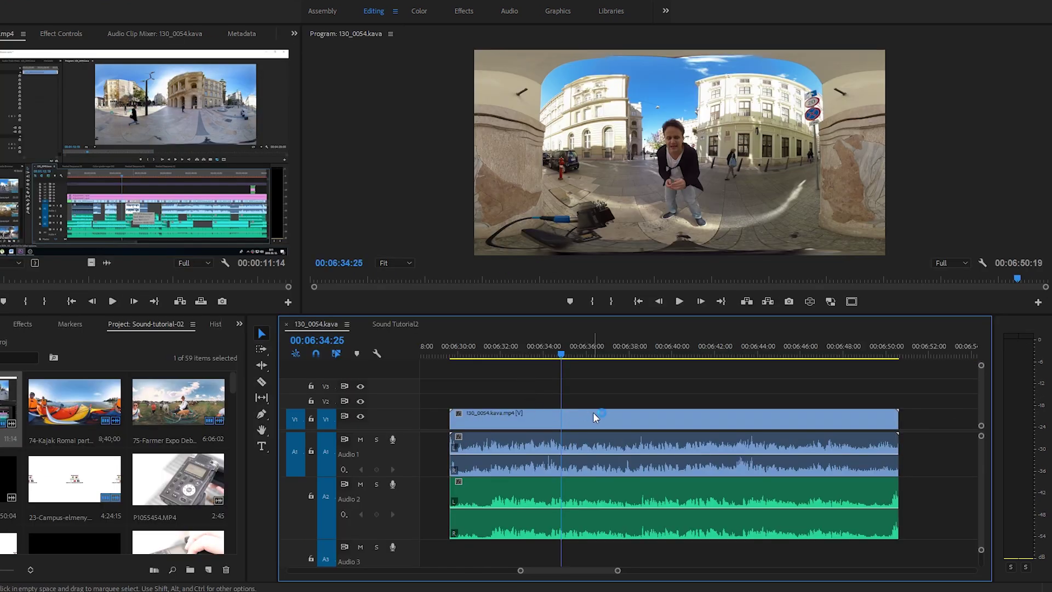
# Unlink the 130_0054.kava.mp4 video from its camera audio and try moving the video on its own.
pyautogui.click(590, 419)
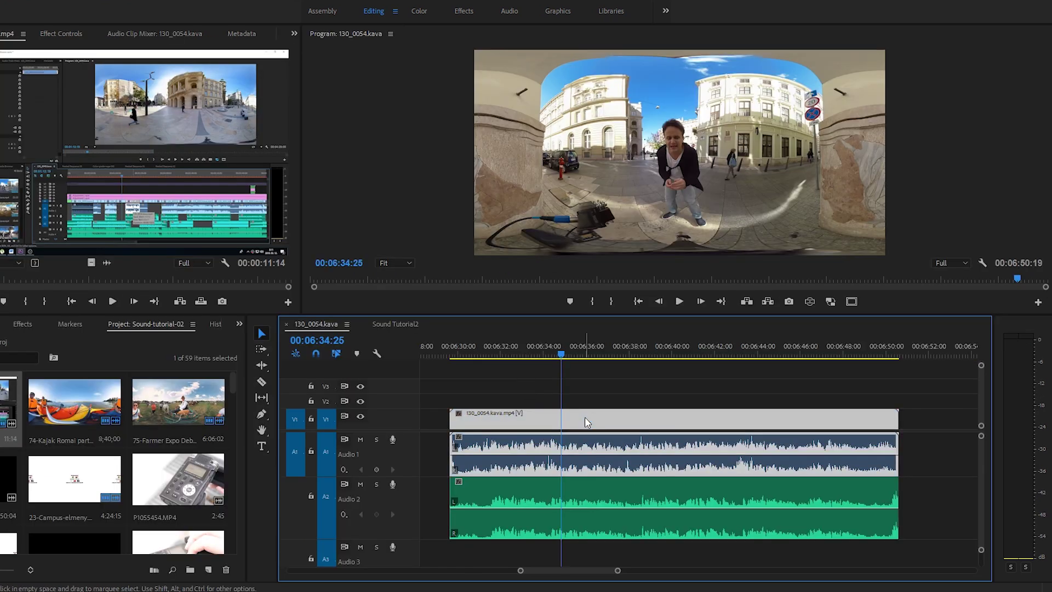
pyautogui.hotkey('ctrl', 'l')
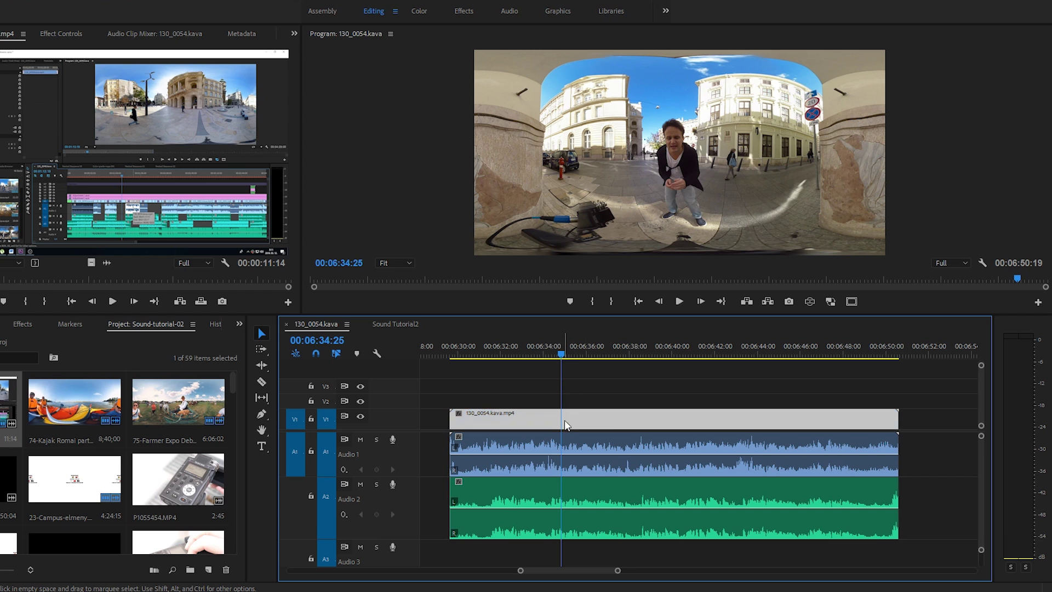
pyautogui.moveTo(564, 425); pyautogui.dragTo(468, 447)
pyautogui.hotkey('ctrl', 'z')
pyautogui.hotkey('ctrl', 'z')
# Disable the unlinked camera audio clip on the Audio 1 track.
pyautogui.click(545, 426)
pyautogui.click(545, 444)
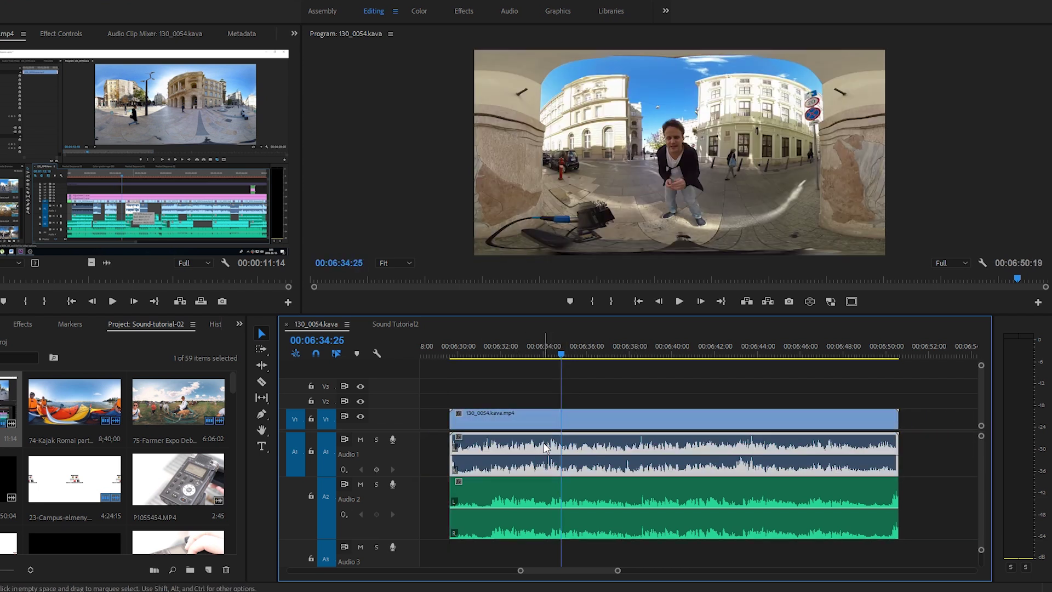
pyautogui.hotkey('shift', 'e')
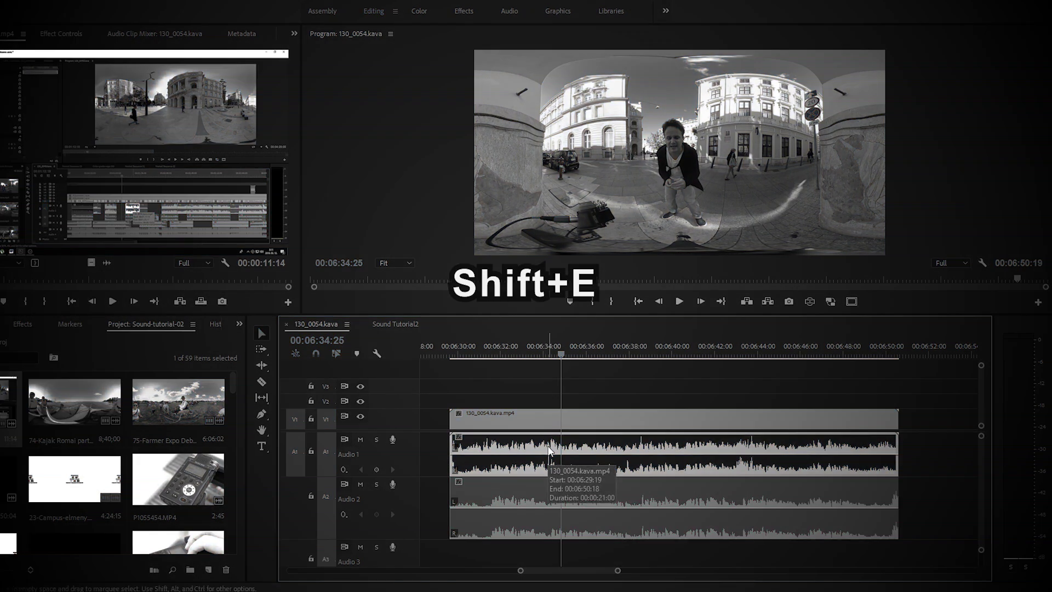
pyautogui.click(540, 393)
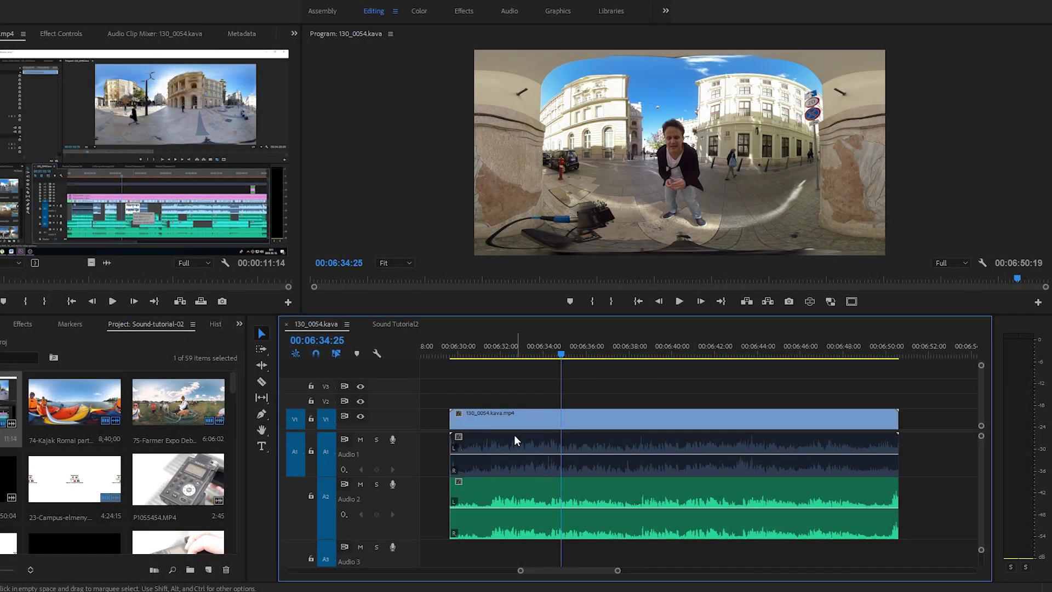
# Link the 130_0054.kava.mp4 video with the Audio 2 recording and move both together about half a second later.
pyautogui.click(511, 423)
pyautogui.click(511, 498)
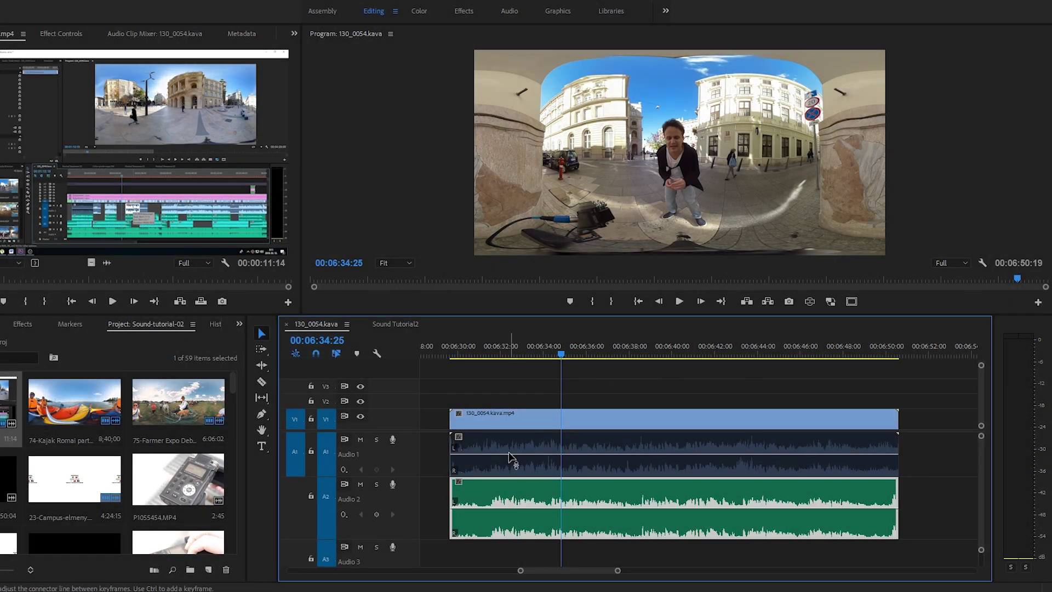
pyautogui.keyDown('shift'); pyautogui.click(509, 419); pyautogui.keyUp('shift')
pyautogui.hotkey('ctrl', 'l')
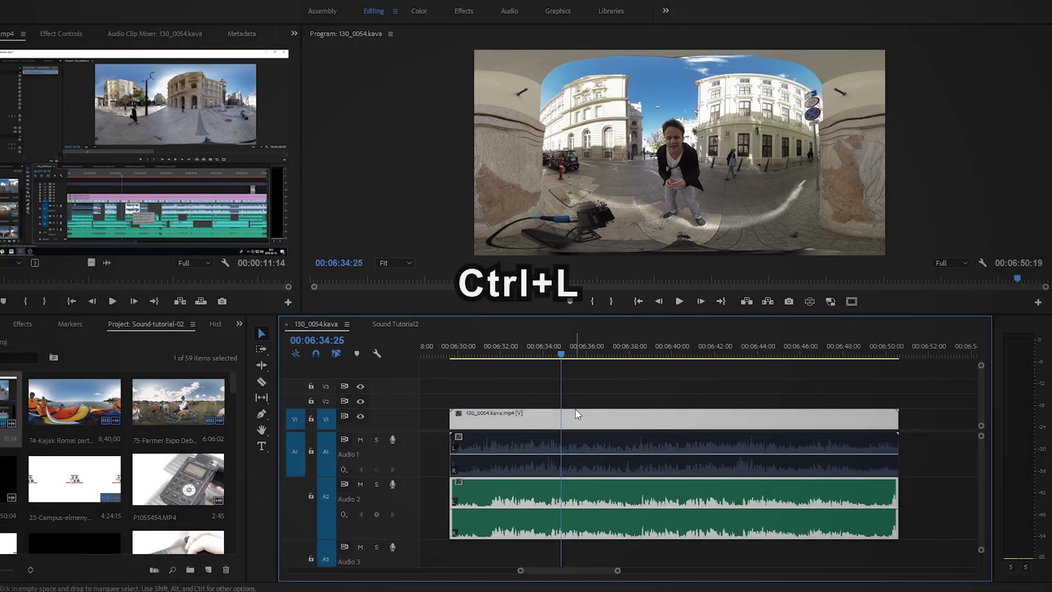
pyautogui.moveTo(548, 422)
pyautogui.mouseDown()
pyautogui.moveTo(634, 421)
pyautogui.moveTo(526, 423)
pyautogui.moveTo(564, 422)
pyautogui.mouseUp()
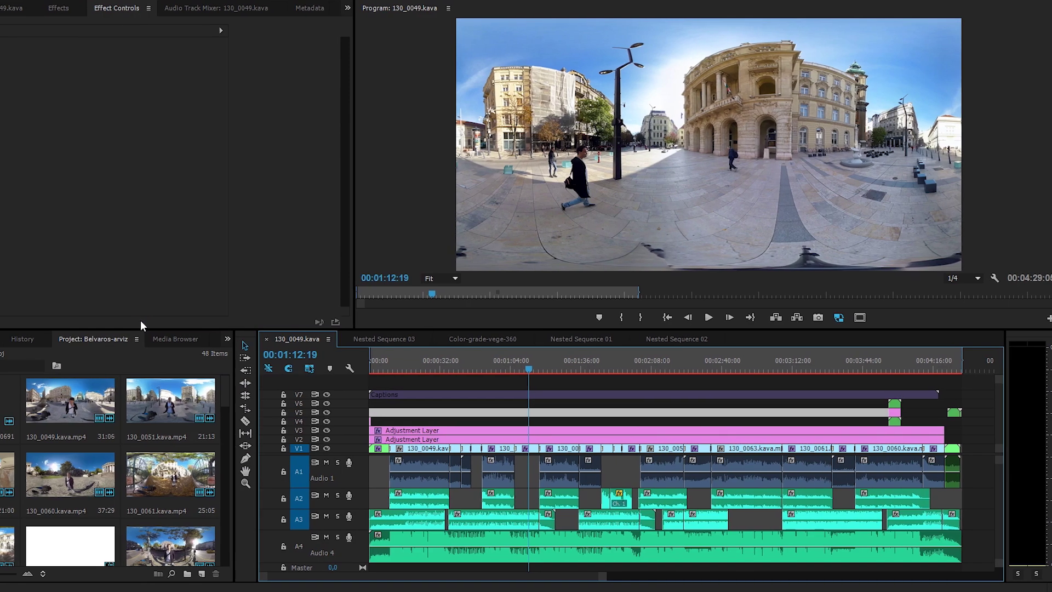
# Open the export settings for the 130_0049.kava sequence and set the VR video frame layout to Monoscopic, checking the Video Is VR option.
pyautogui.hotkey('ctrl', 'm')
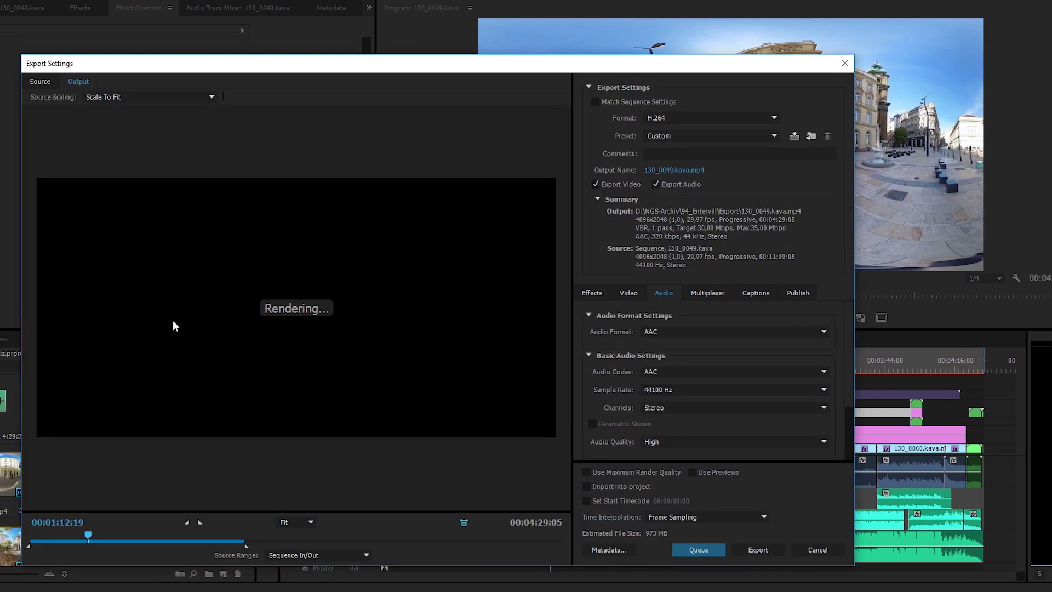
pyautogui.click(634, 294)
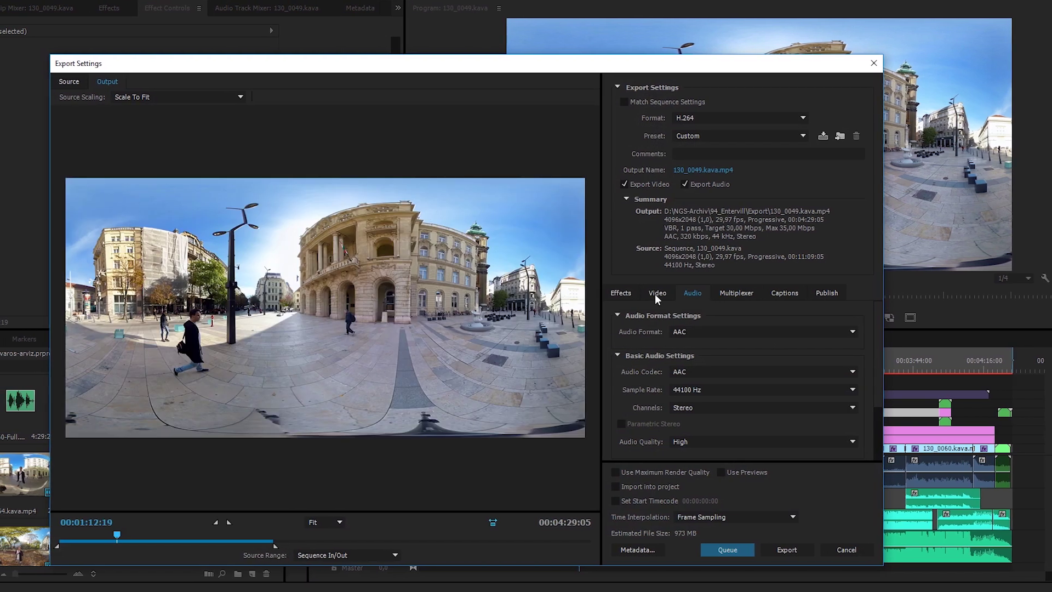
pyautogui.scroll(-5, 658, 455)
pyautogui.click(760, 445)
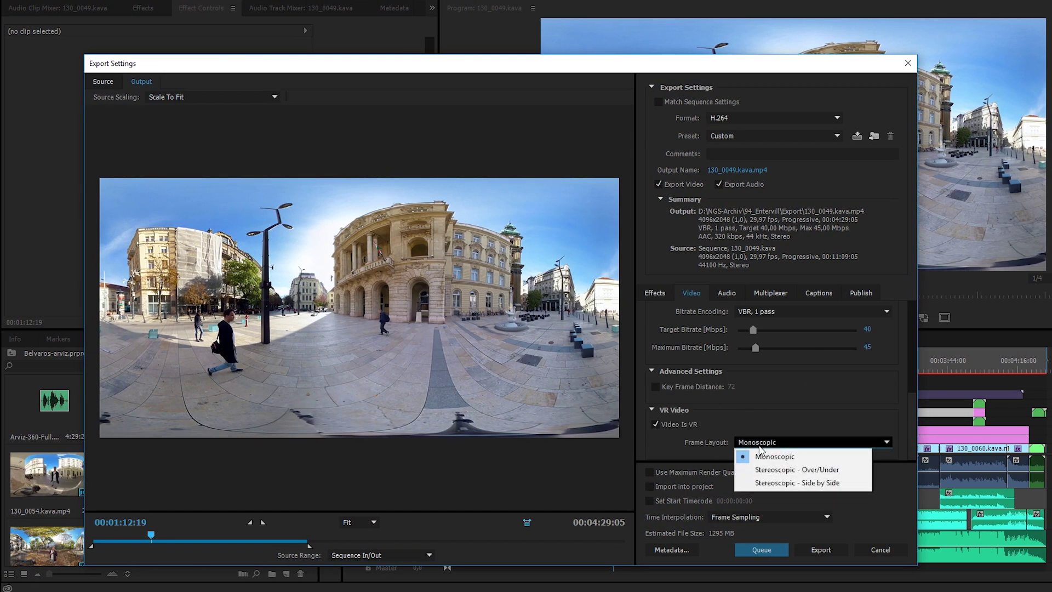
pyautogui.click(766, 457)
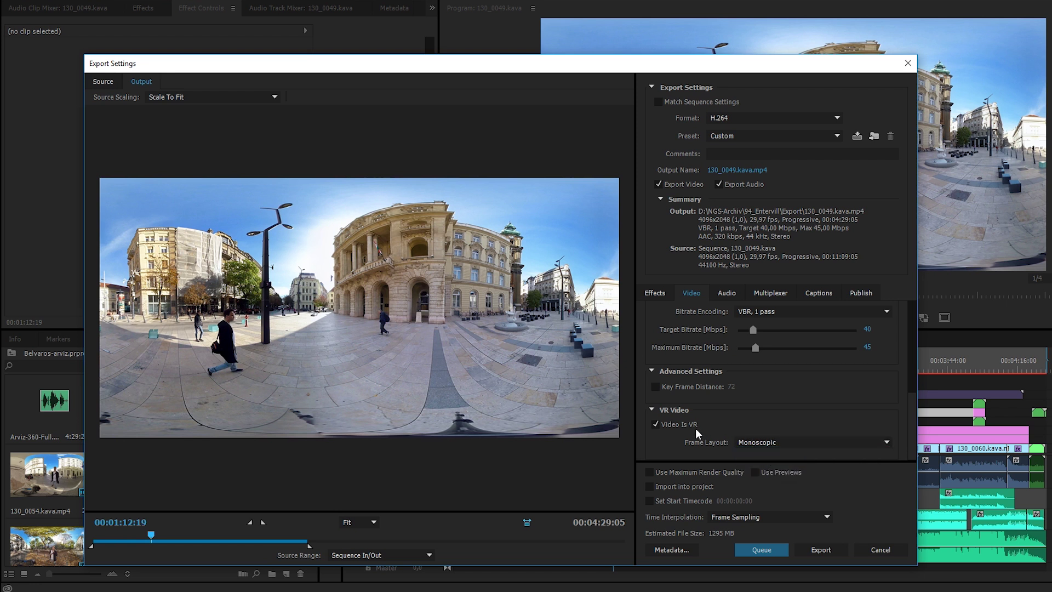
pyautogui.scroll(1, 685, 426)
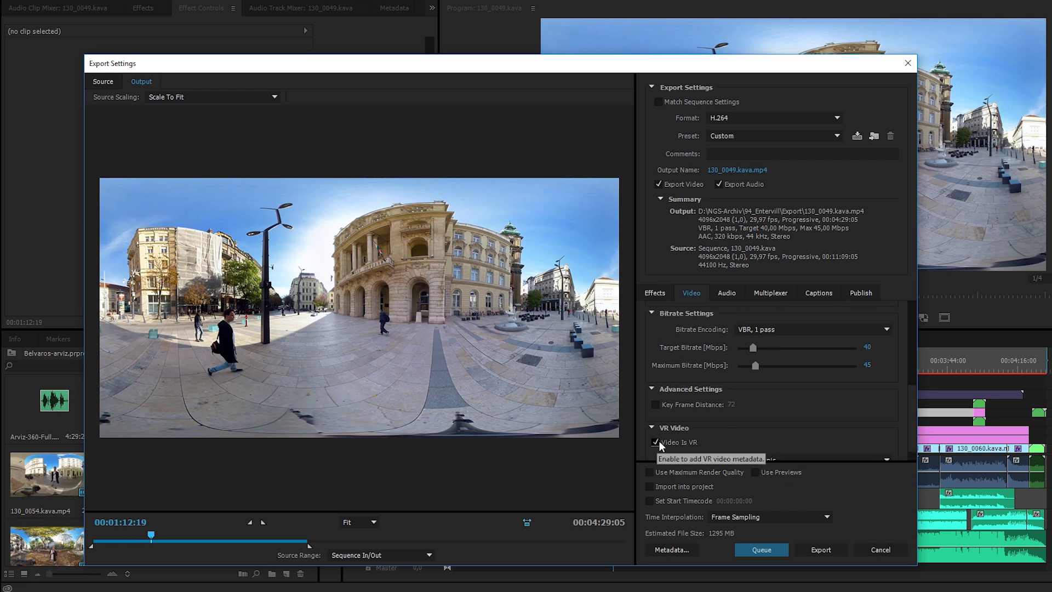
pyautogui.scroll(-1, 722, 411)
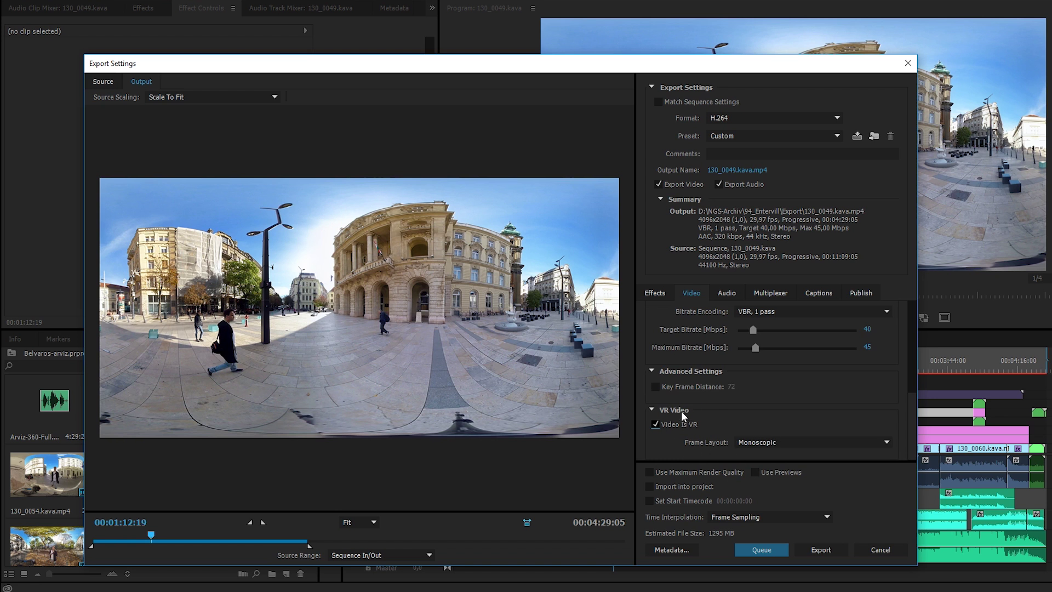
pyautogui.scroll(1, 659, 425)
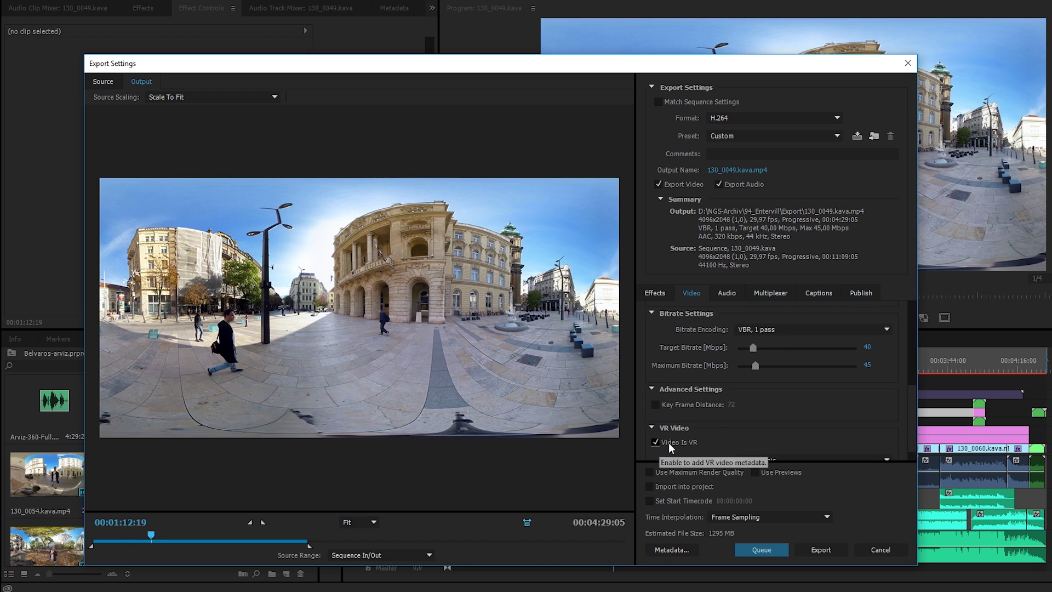
pyautogui.scroll(-1, 674, 436)
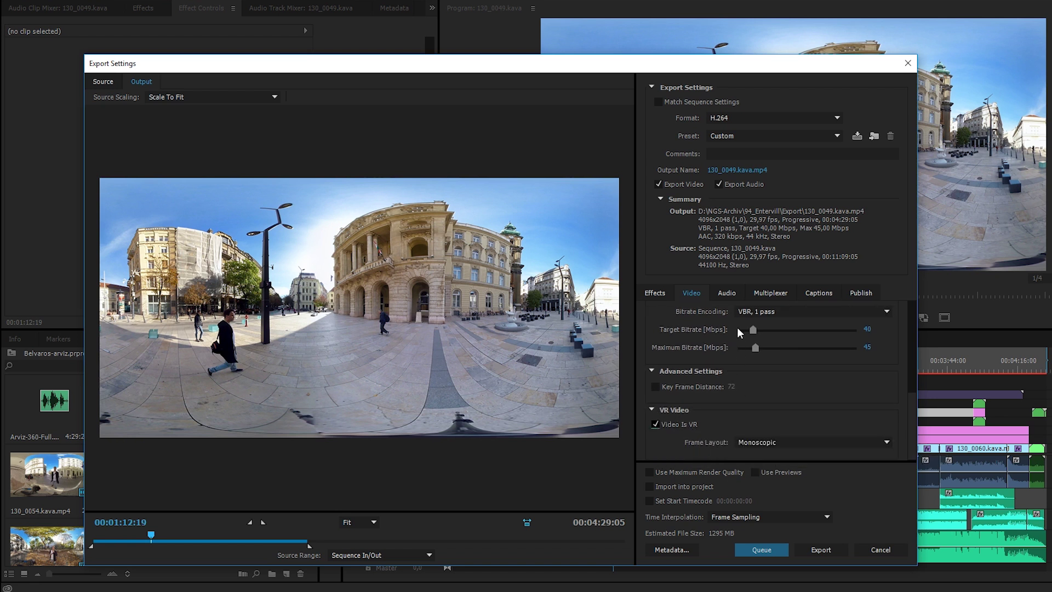